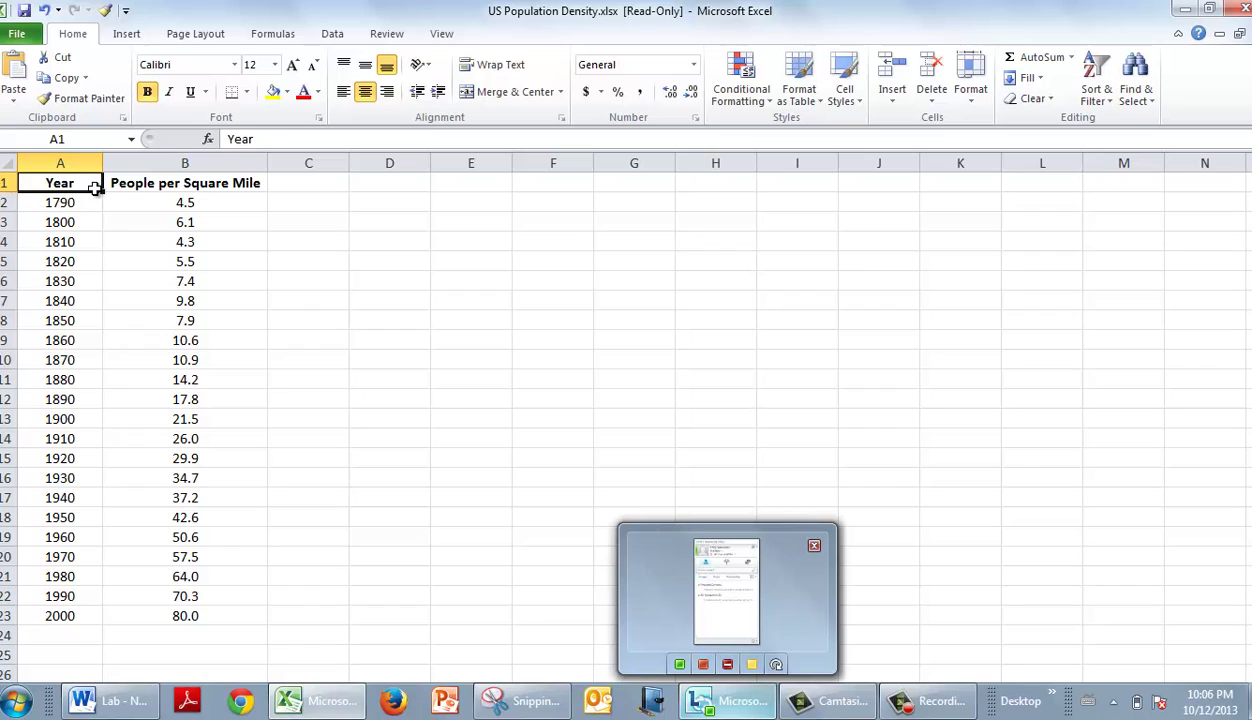
- Examine the Year and People per Square Mile columns, from the headers and first data row to the last year
left_click(89, 204)
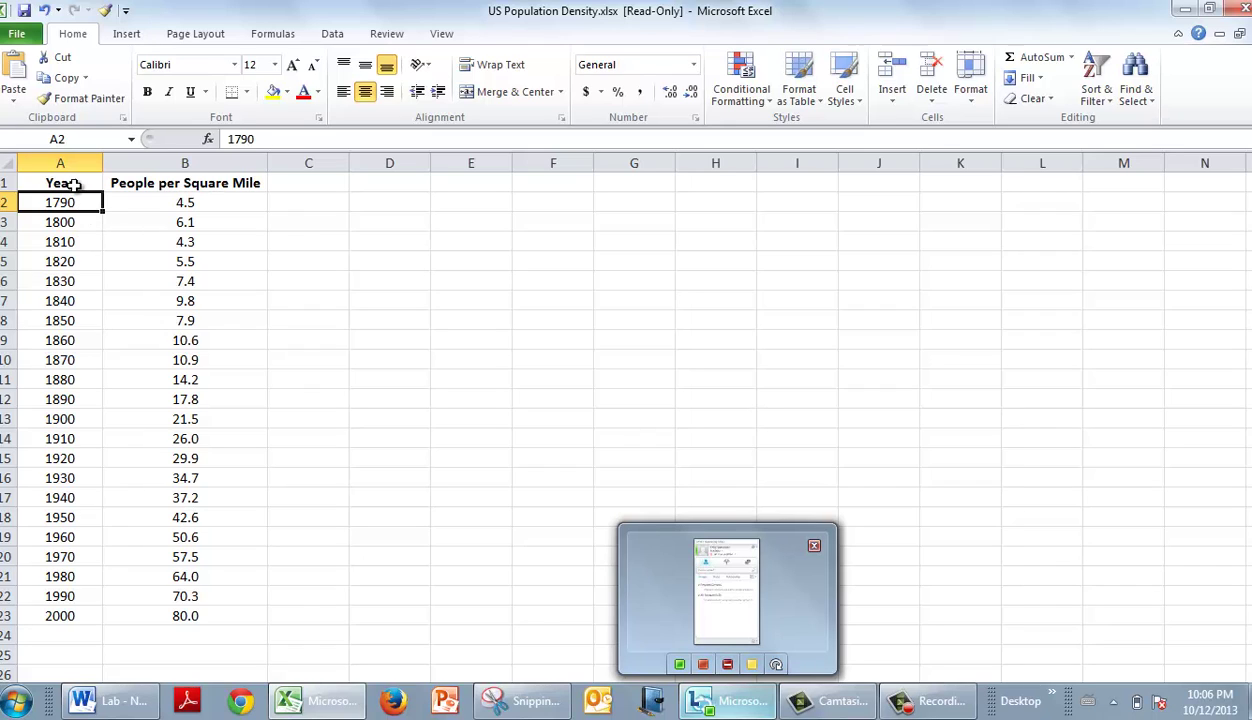
left_click(73, 183)
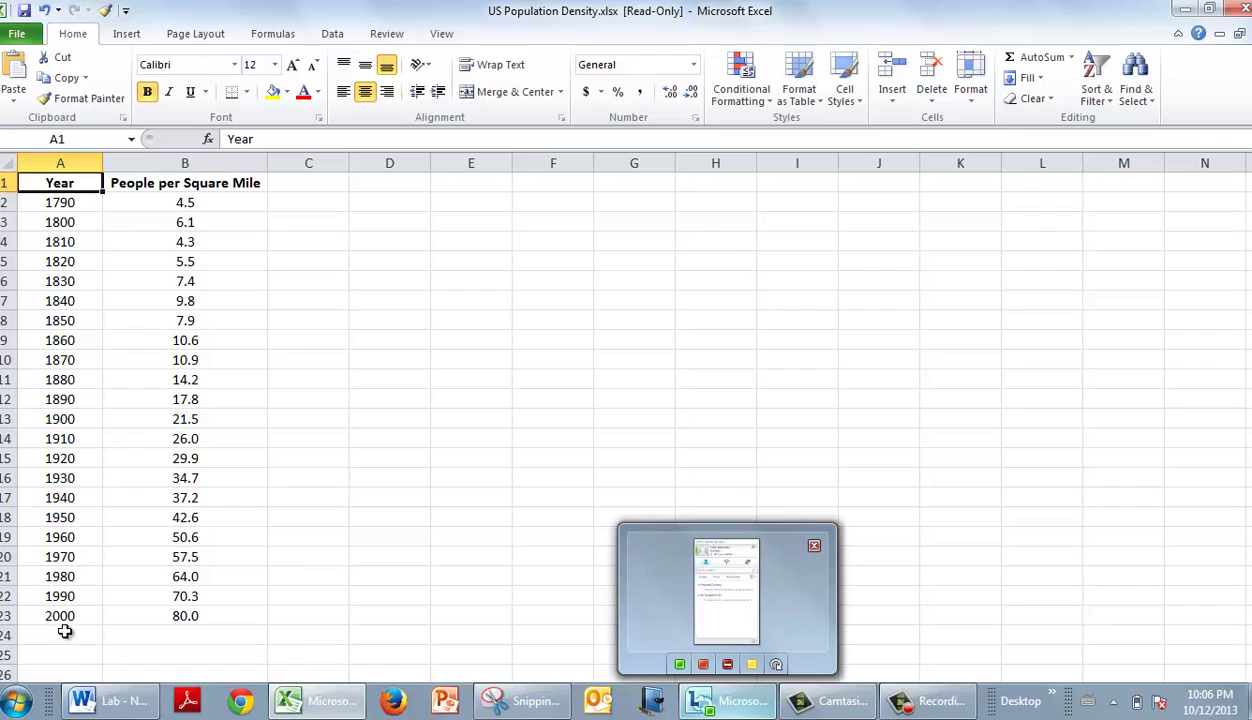
left_click(73, 204)
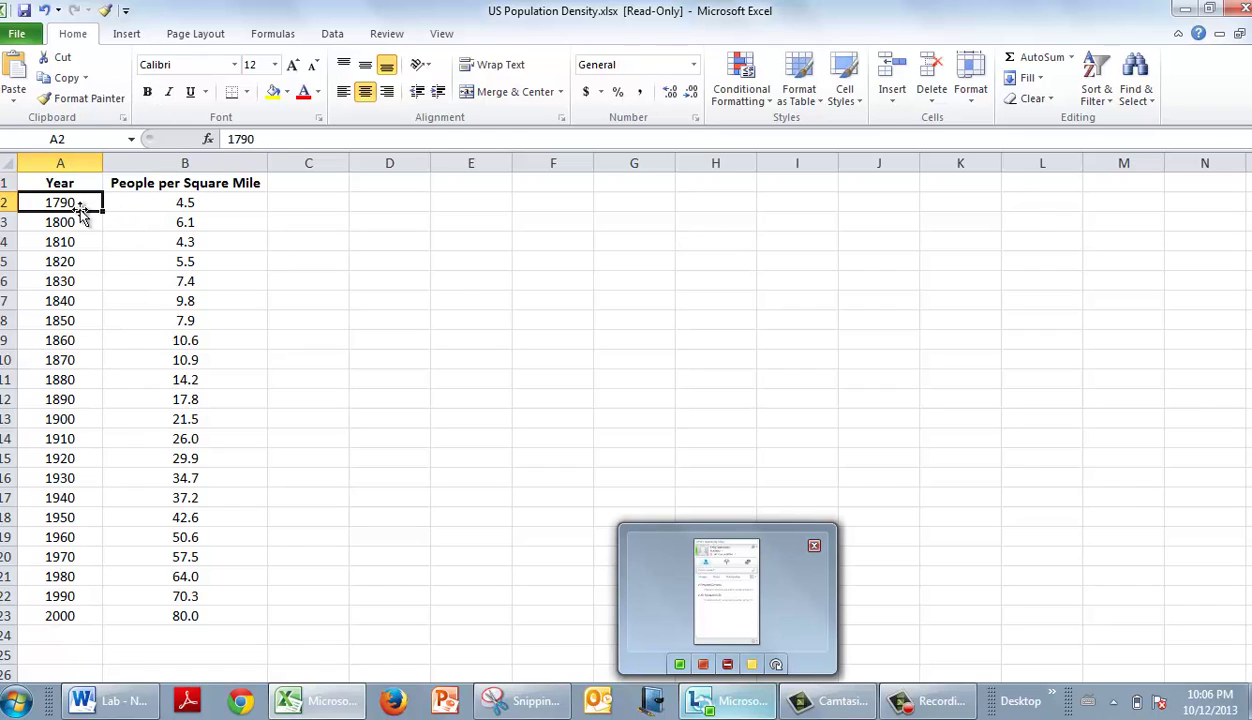
left_click(159, 203)
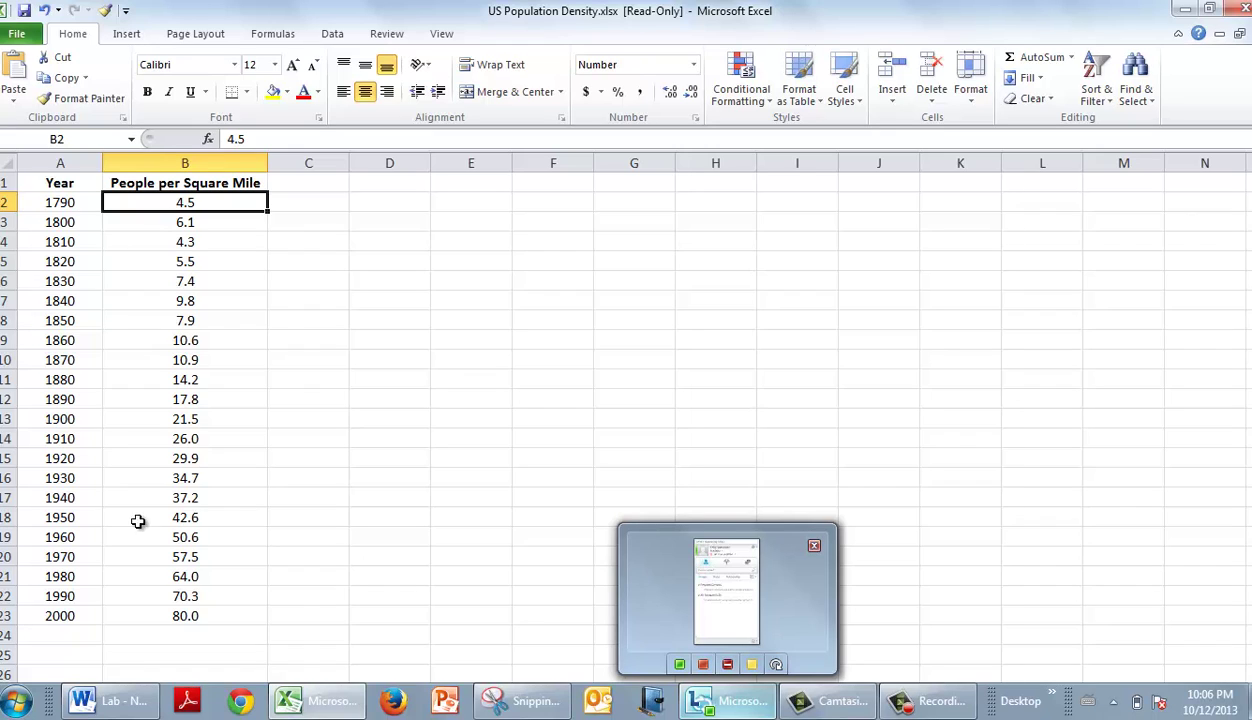
left_click(78, 615)
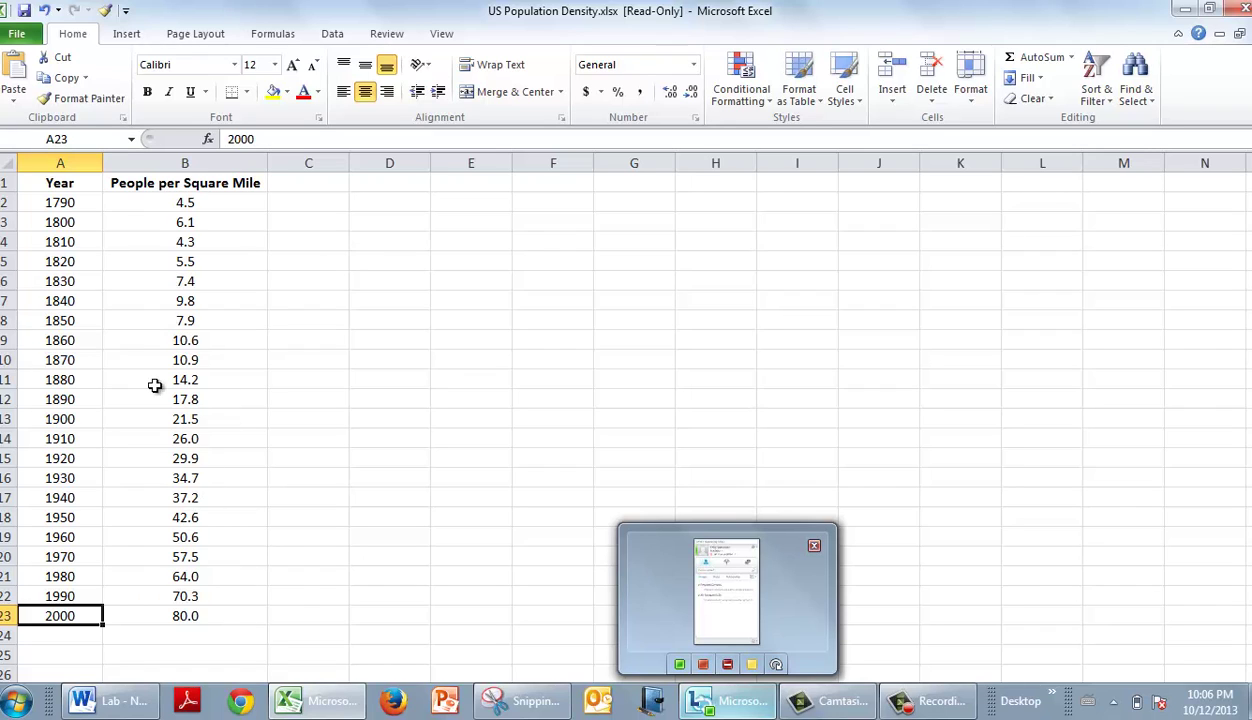
- Insert a markers-only scatter chart from the Year and People per Square Mile data in A1:B23
left_click_drag(68, 183, 256, 615)
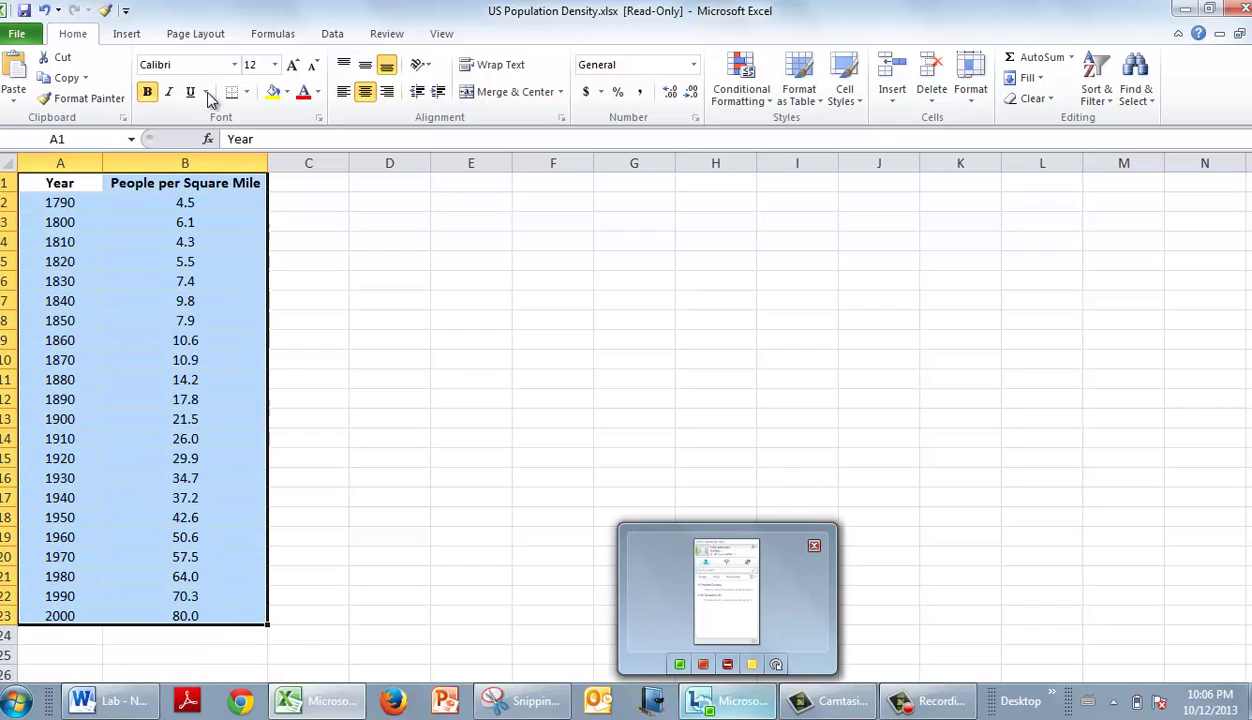
left_click(126, 35)
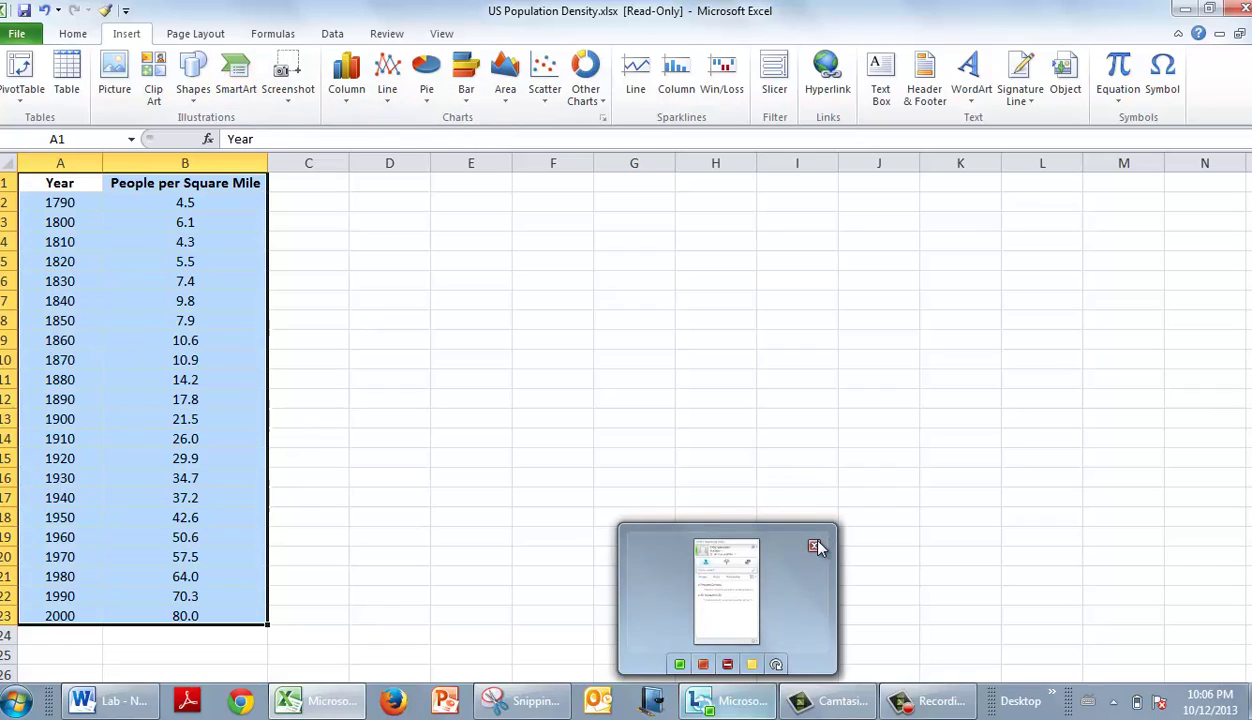
mouse_move(805, 530)
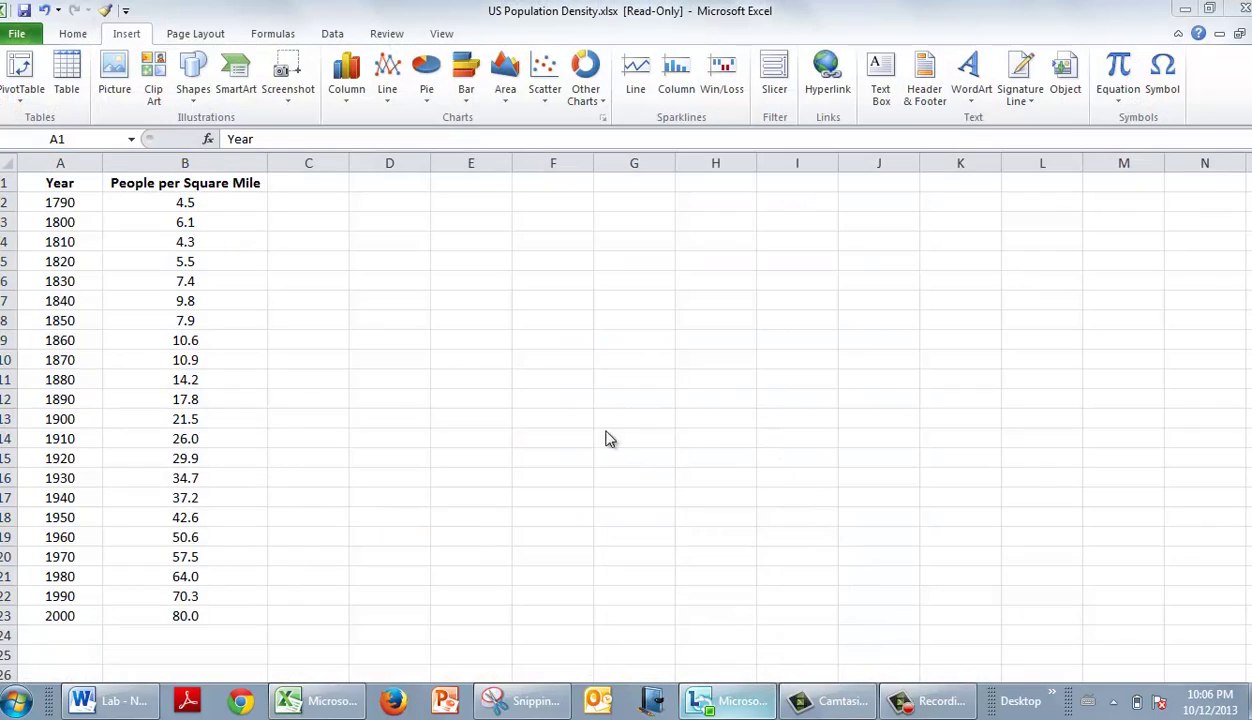
key("ctrl+a")
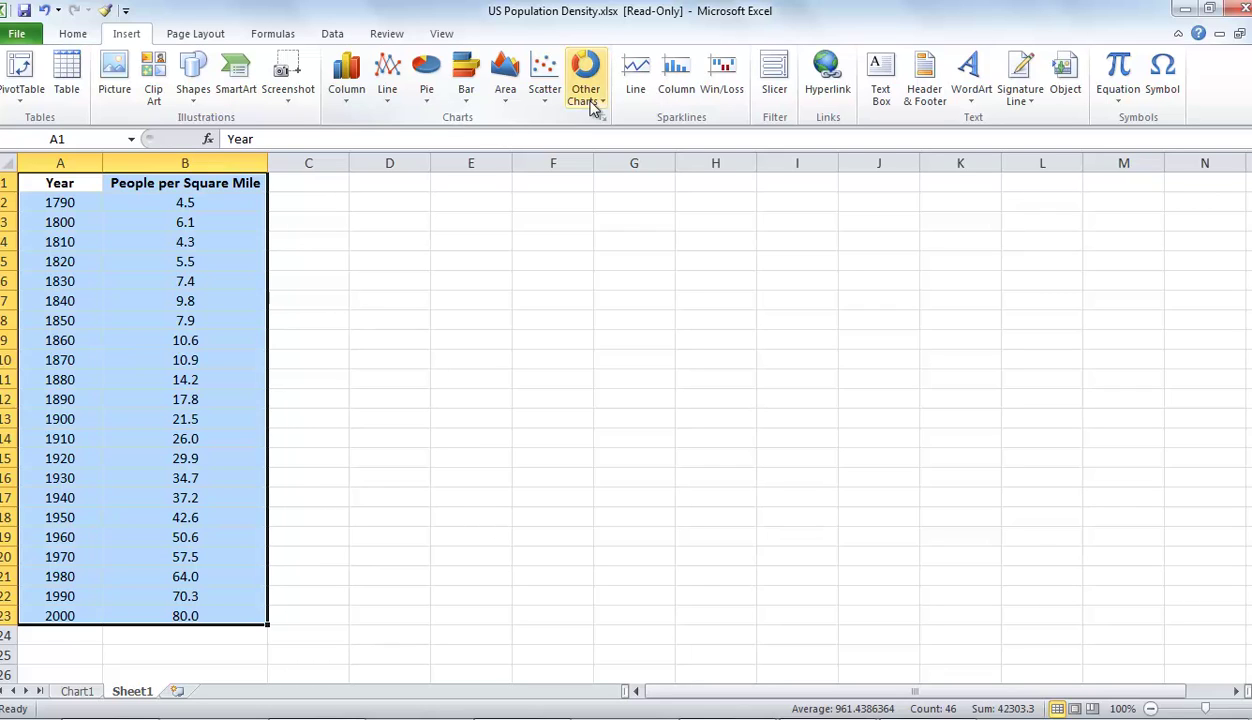
left_click(540, 100)
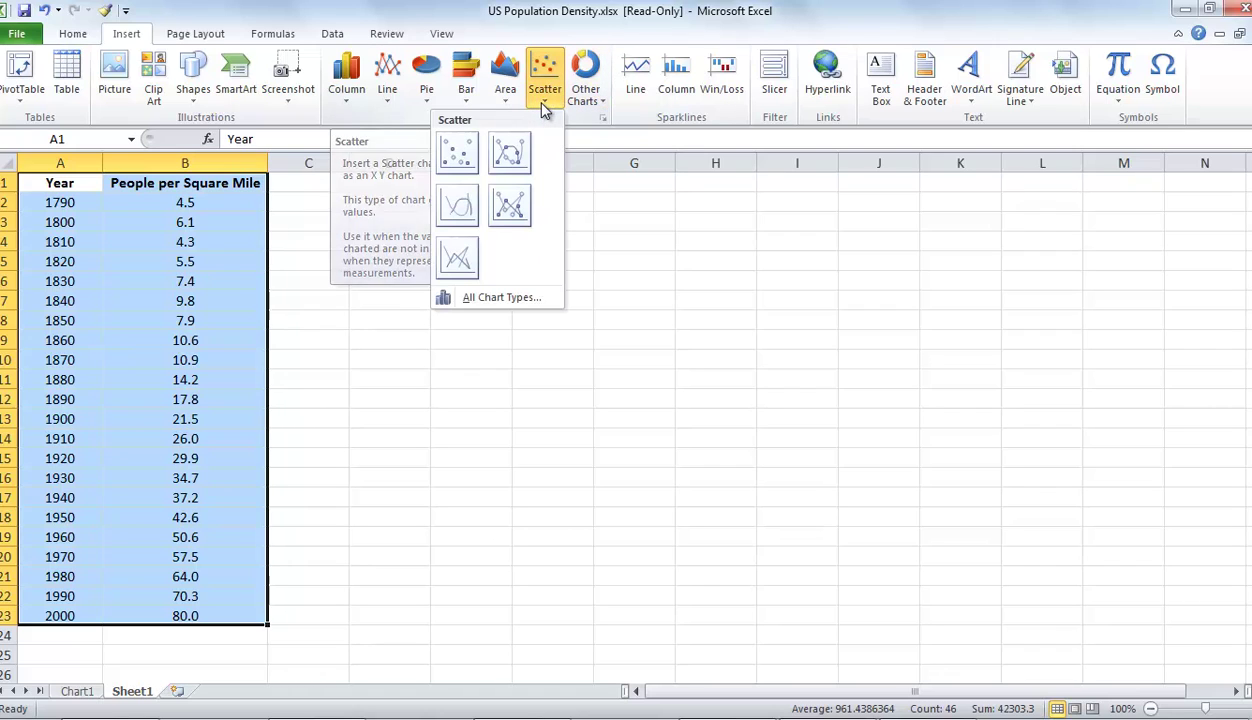
left_click(459, 155)
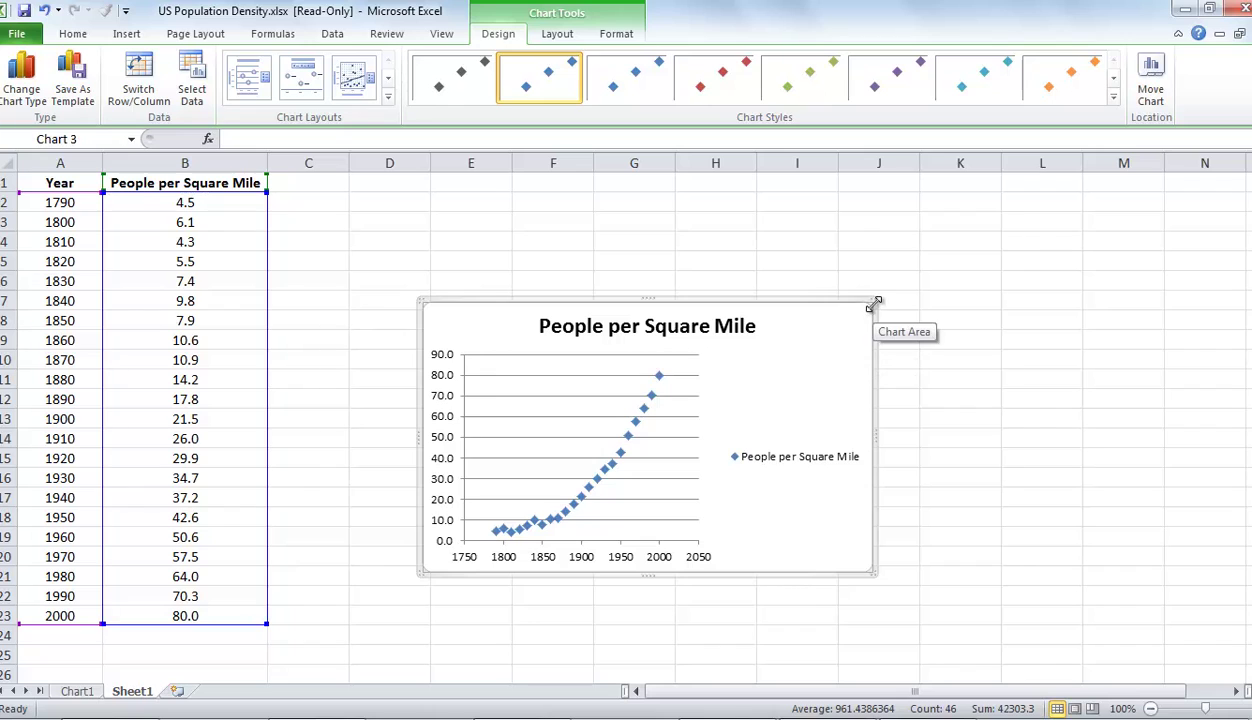
- Enlarge the scatter chart beside the data so it spans about columns C to L and rows 2 to 24
left_click_drag(875, 302, 1013, 200)
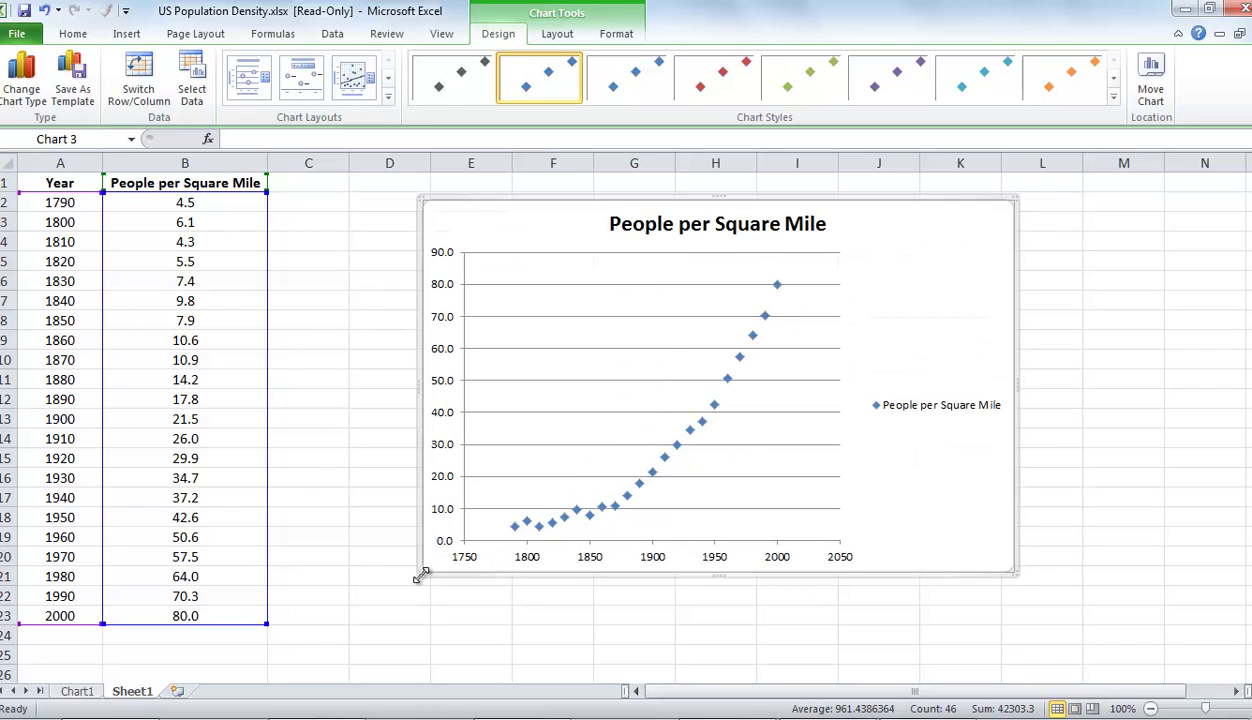
left_click_drag(422, 576, 314, 648)
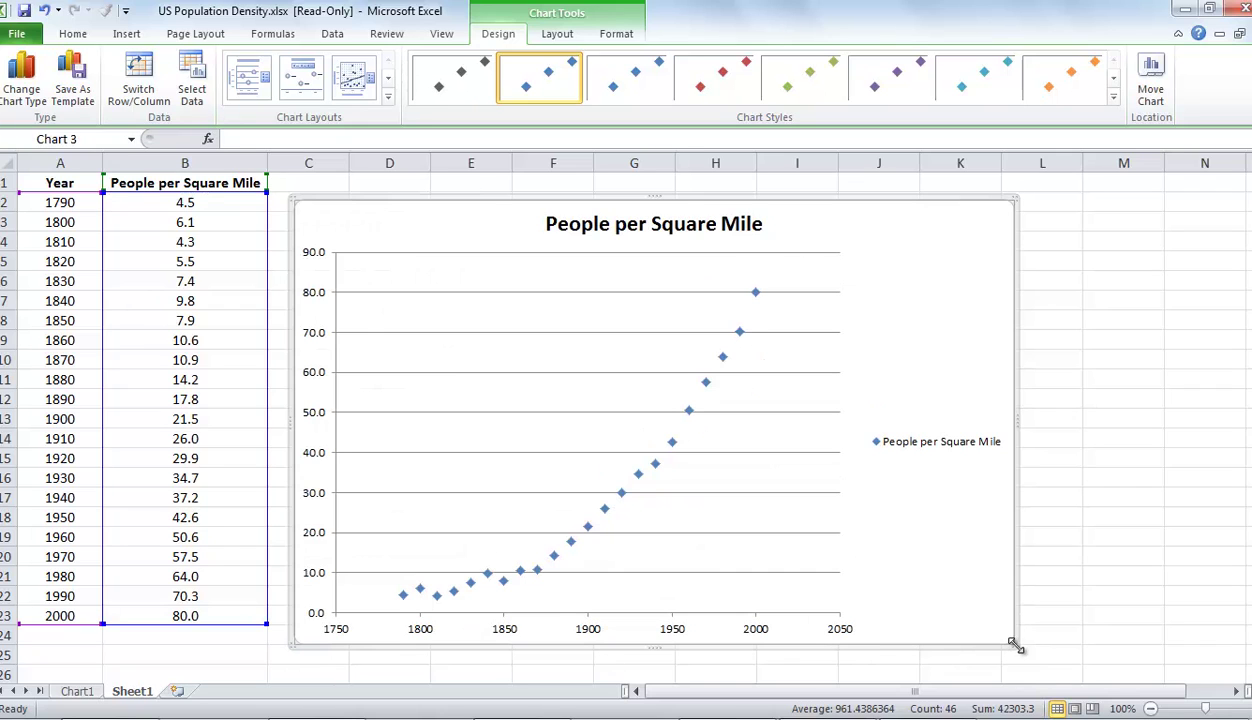
left_click_drag(1014, 645, 1044, 650)
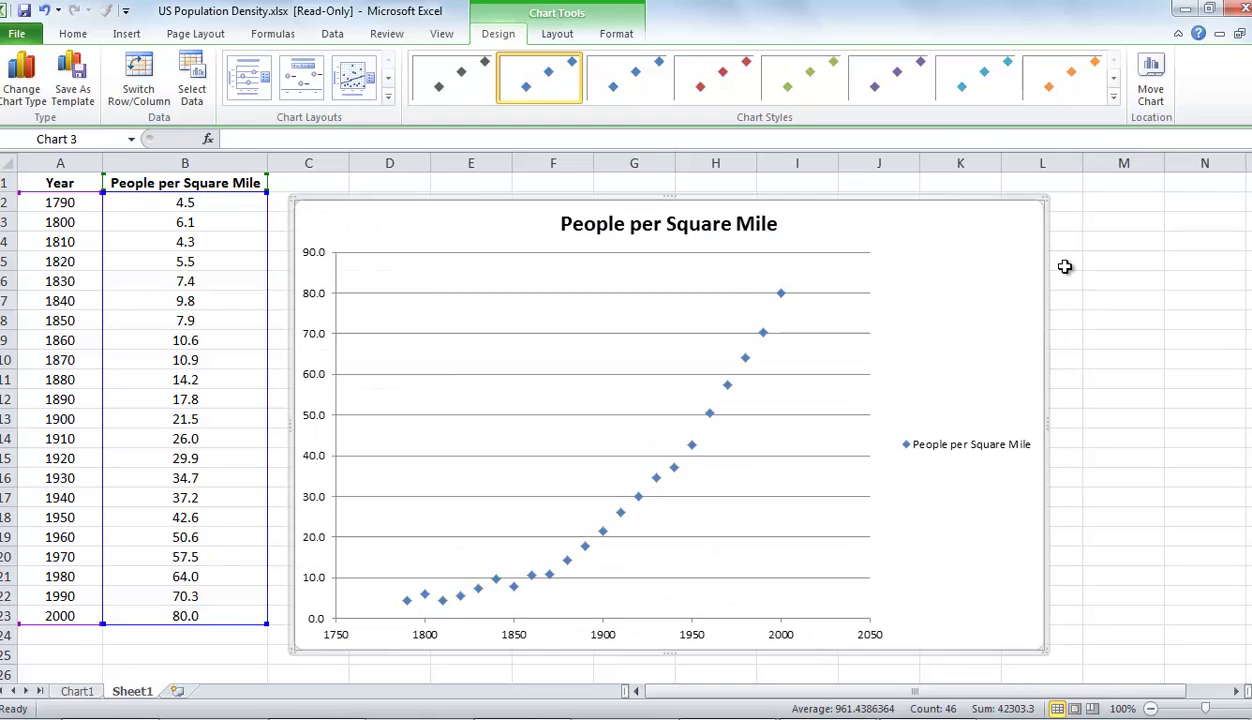
- Apply the chart style with green markers and delete the chart's legend
left_click(802, 78)
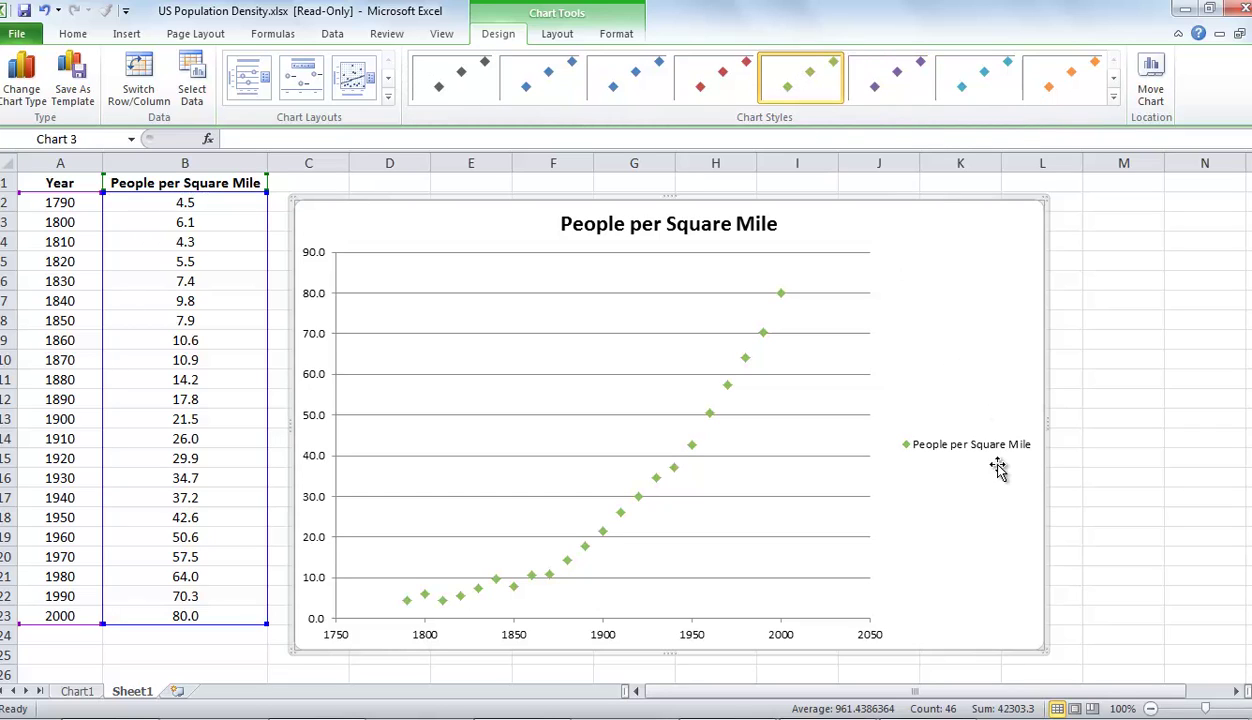
left_click(957, 449)
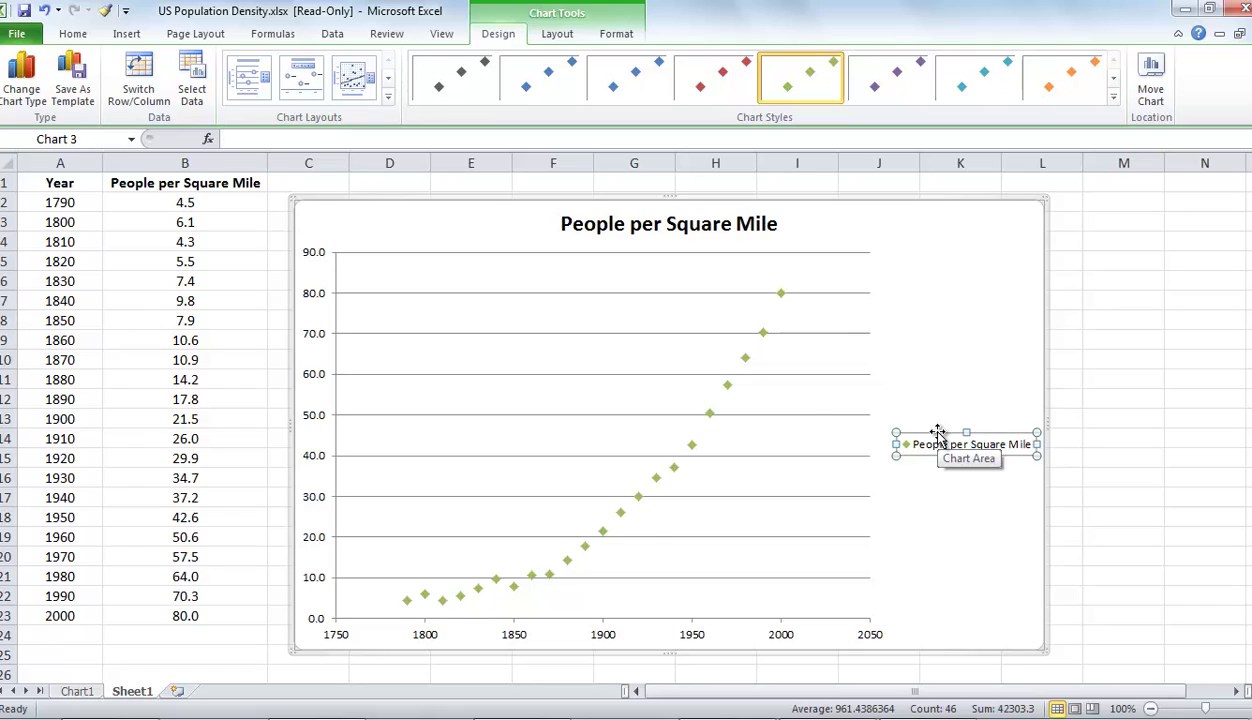
key("Delete")
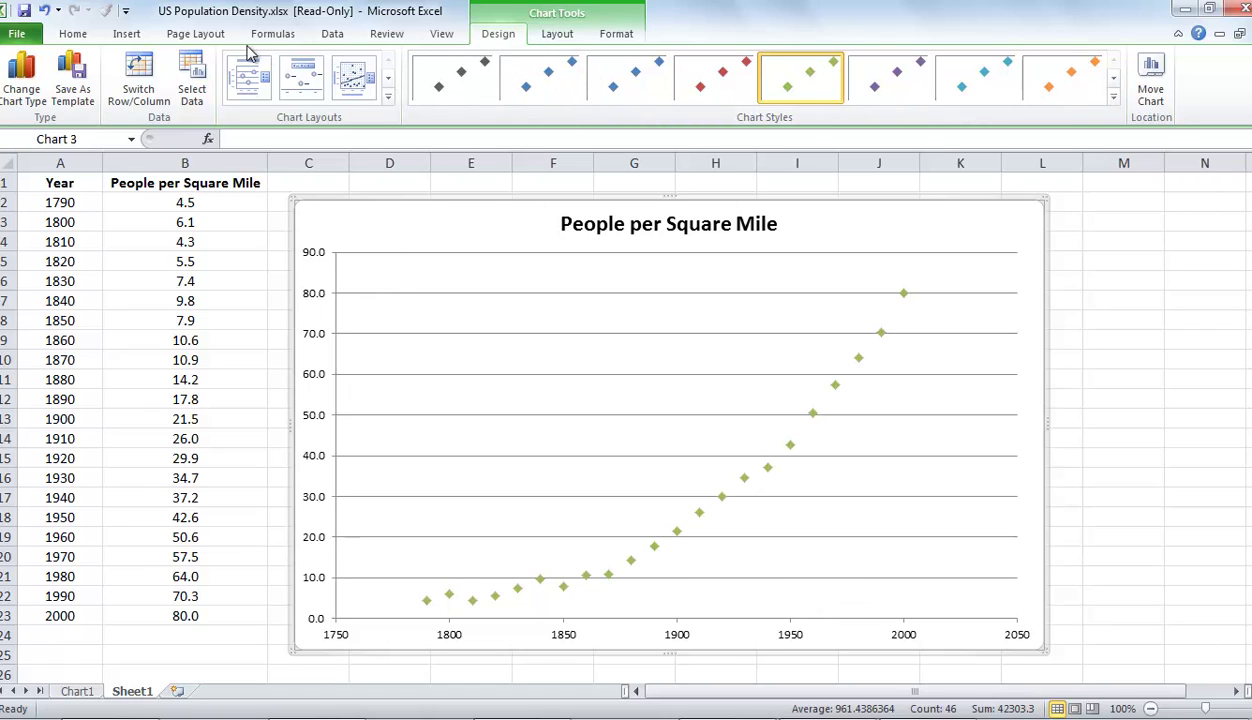
- Add a primary horizontal axis title to the chart with the Title Below Axis option
left_click(210, 36)
left_click(262, 36)
left_click(436, 36)
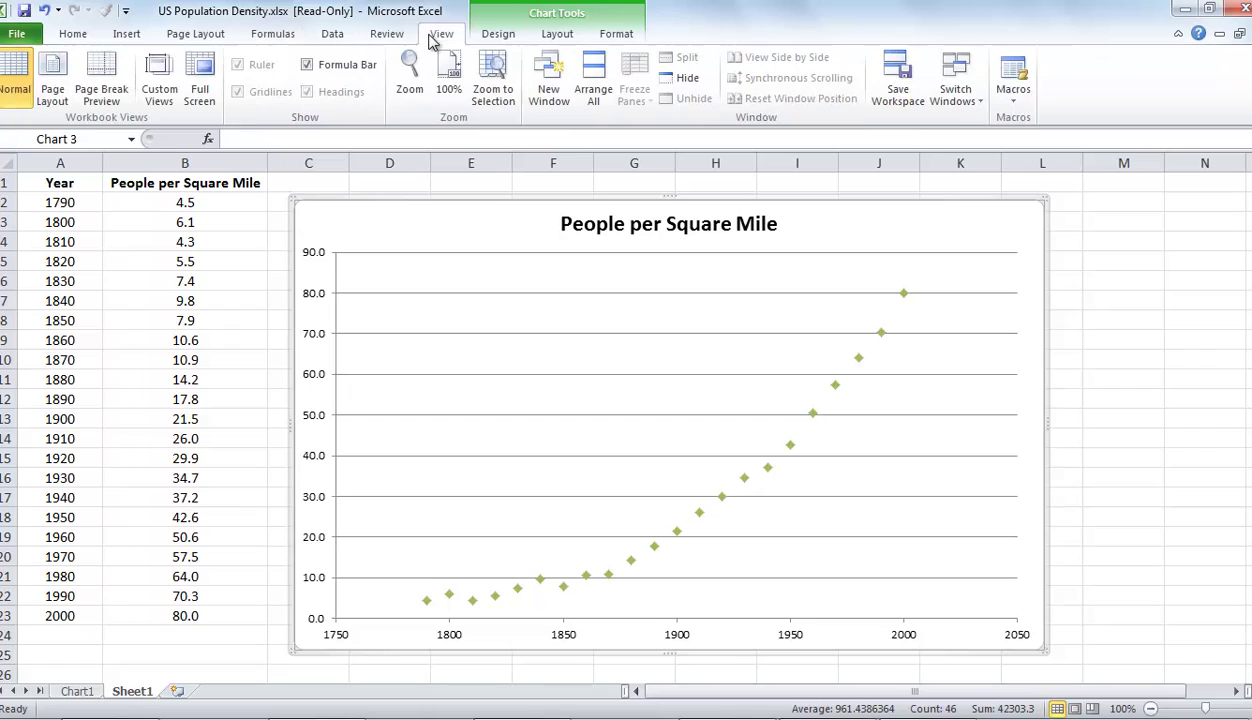
left_click(557, 34)
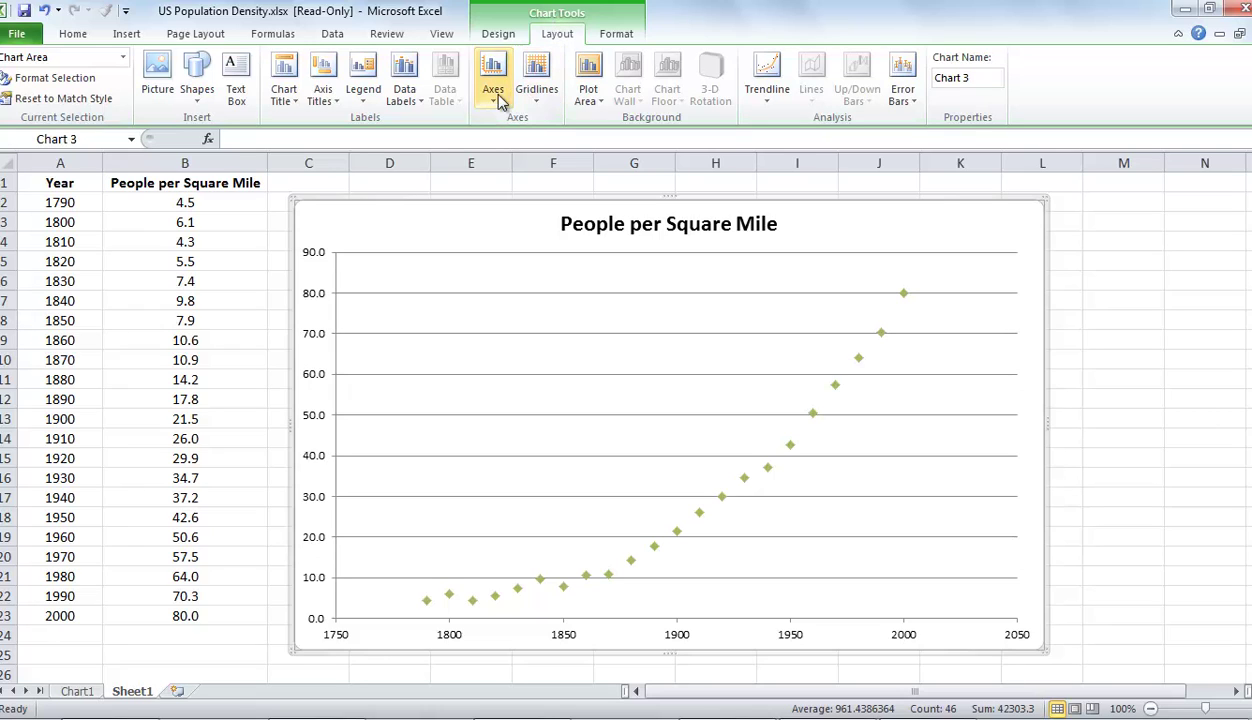
left_click(338, 100)
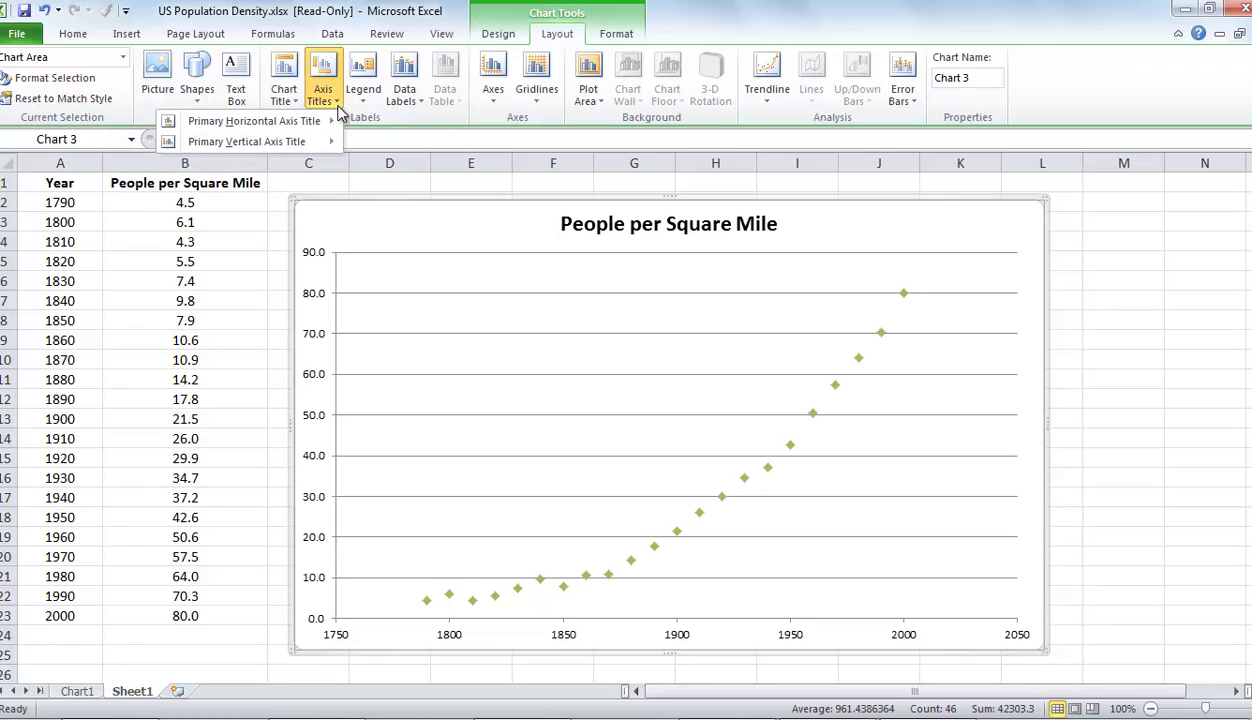
mouse_move(320, 122)
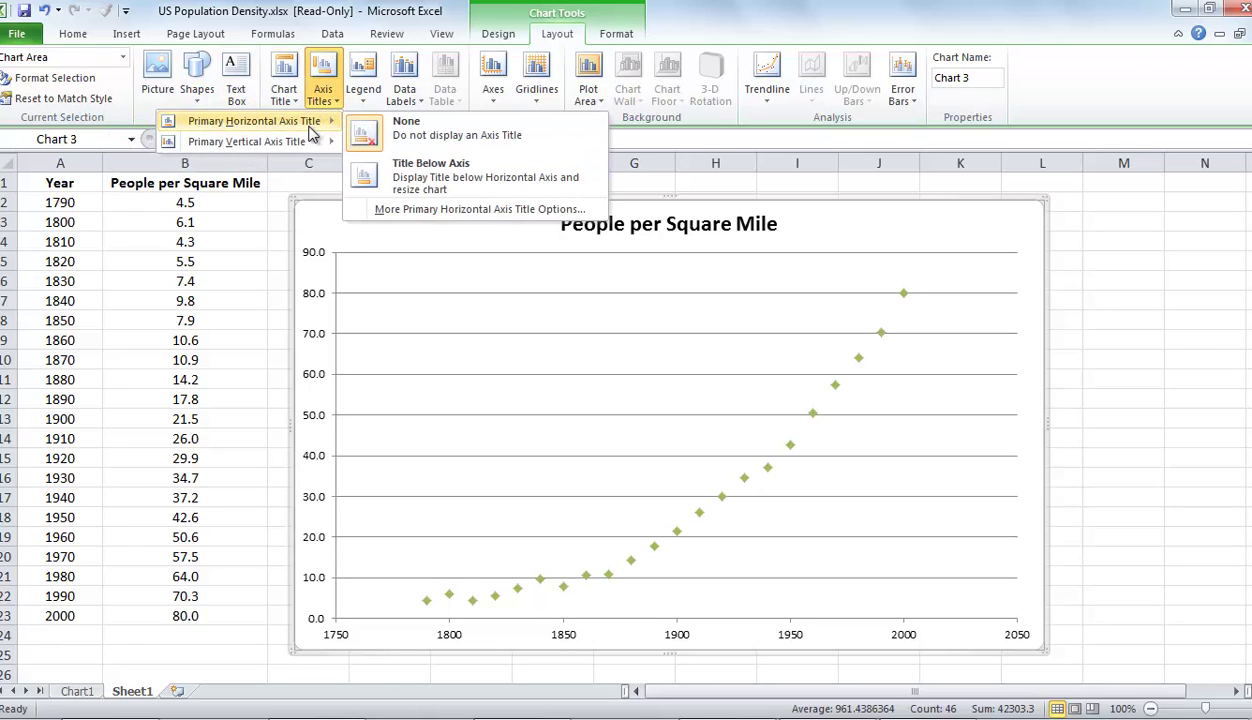
left_click(428, 193)
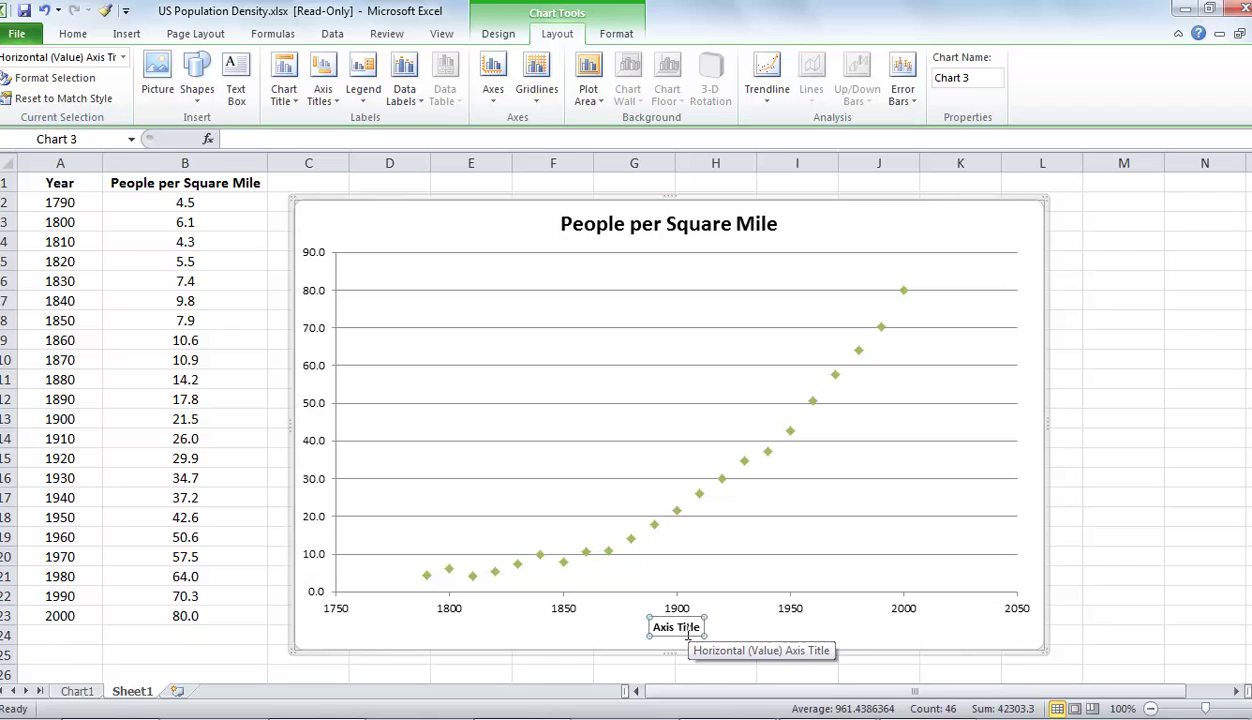
- Replace the horizontal axis title's placeholder text with "Time (years)"
scroll(690, 632, "down", 9)
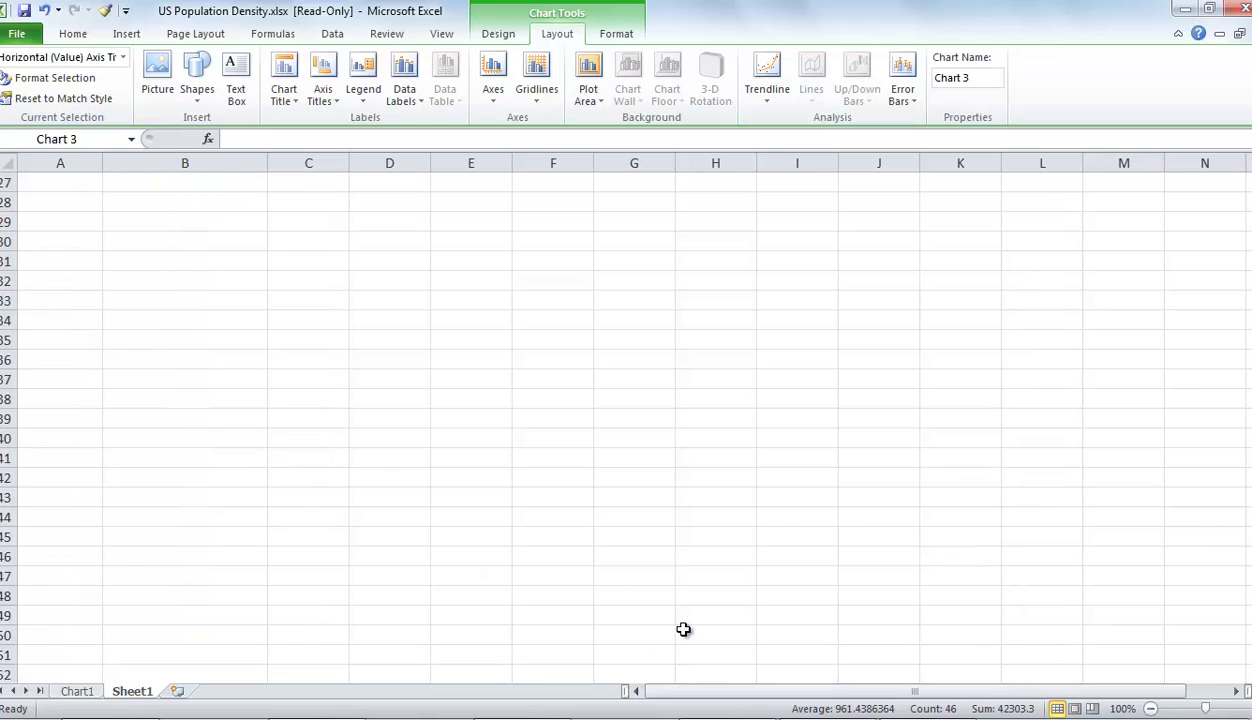
scroll(828, 457, "up", 9)
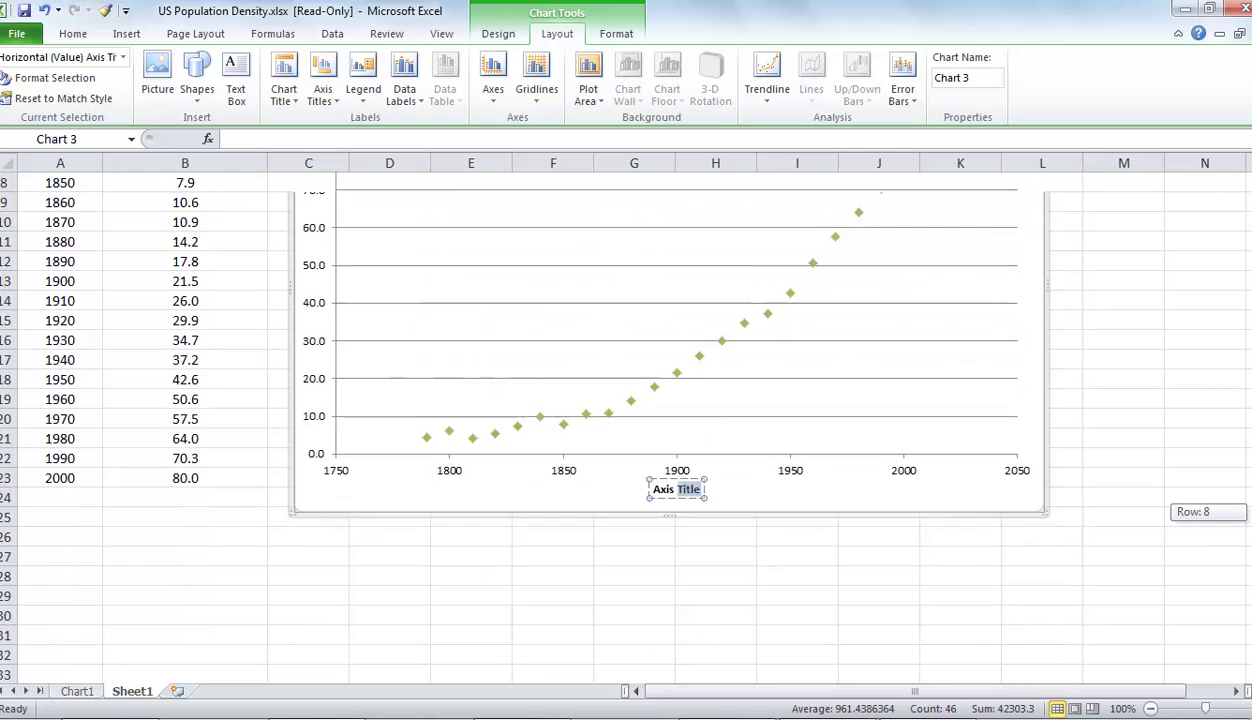
left_click(695, 626)
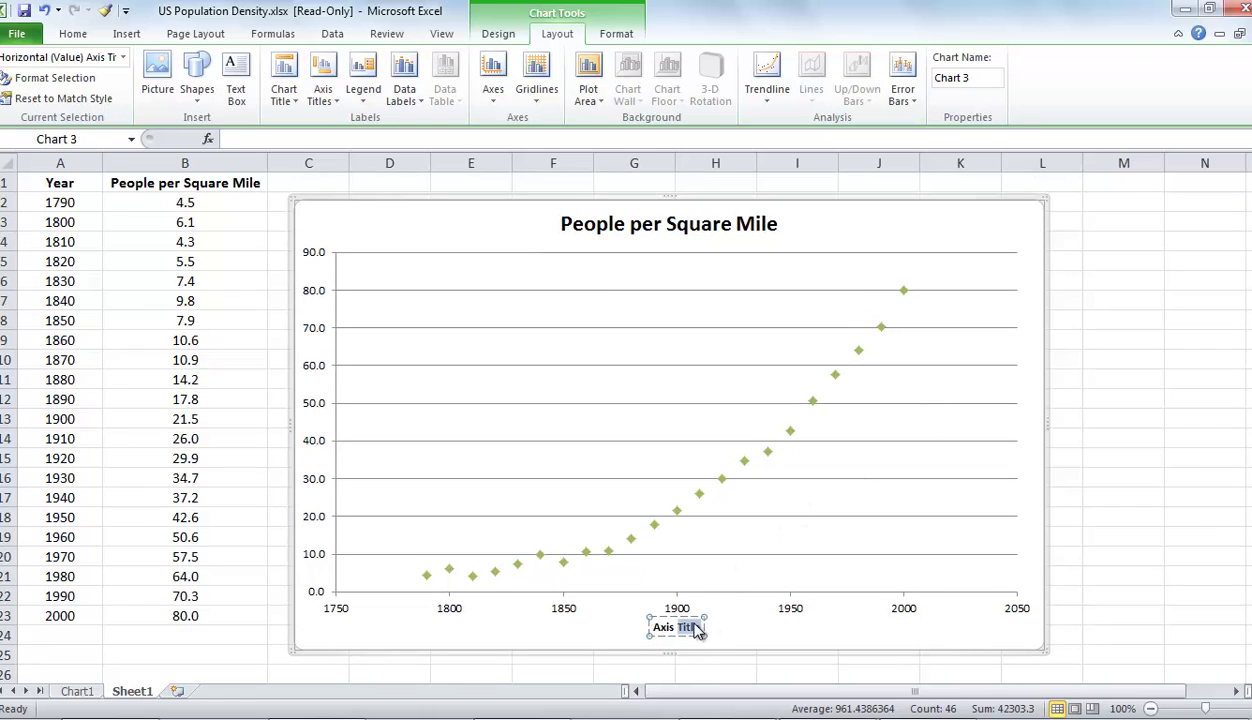
key("BackSpace")
key("BackSpace")
key("BackSpace")
key("BackSpace")
key("BackSpace")
key("BackSpace")
key("BackSpace")
key("BackSpace")
key("BackSpace")
key("BackSpace")
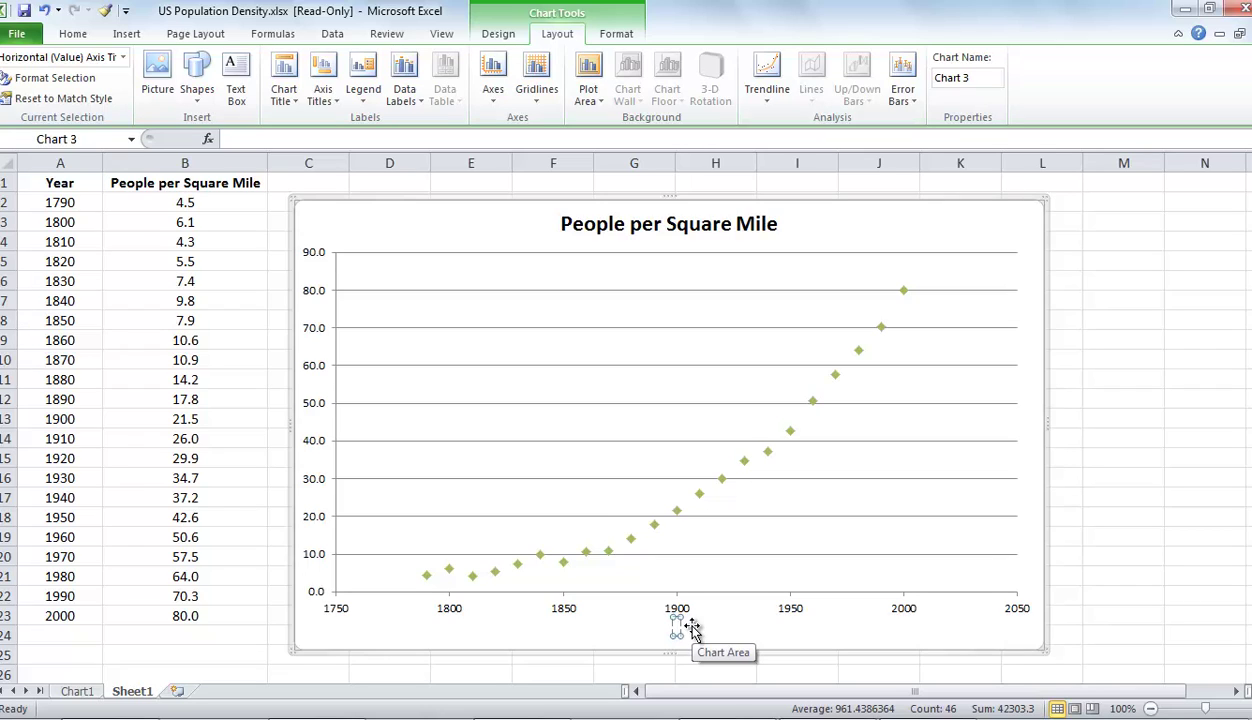
type("Time (")
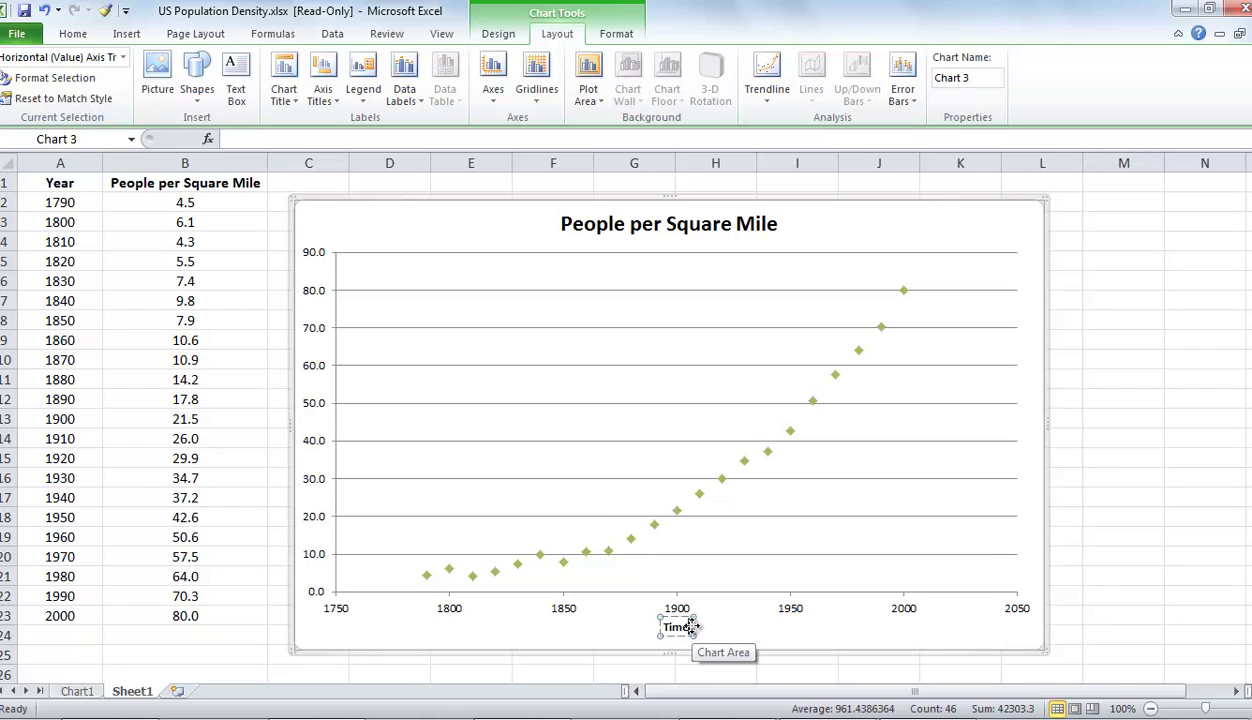
type("years)")
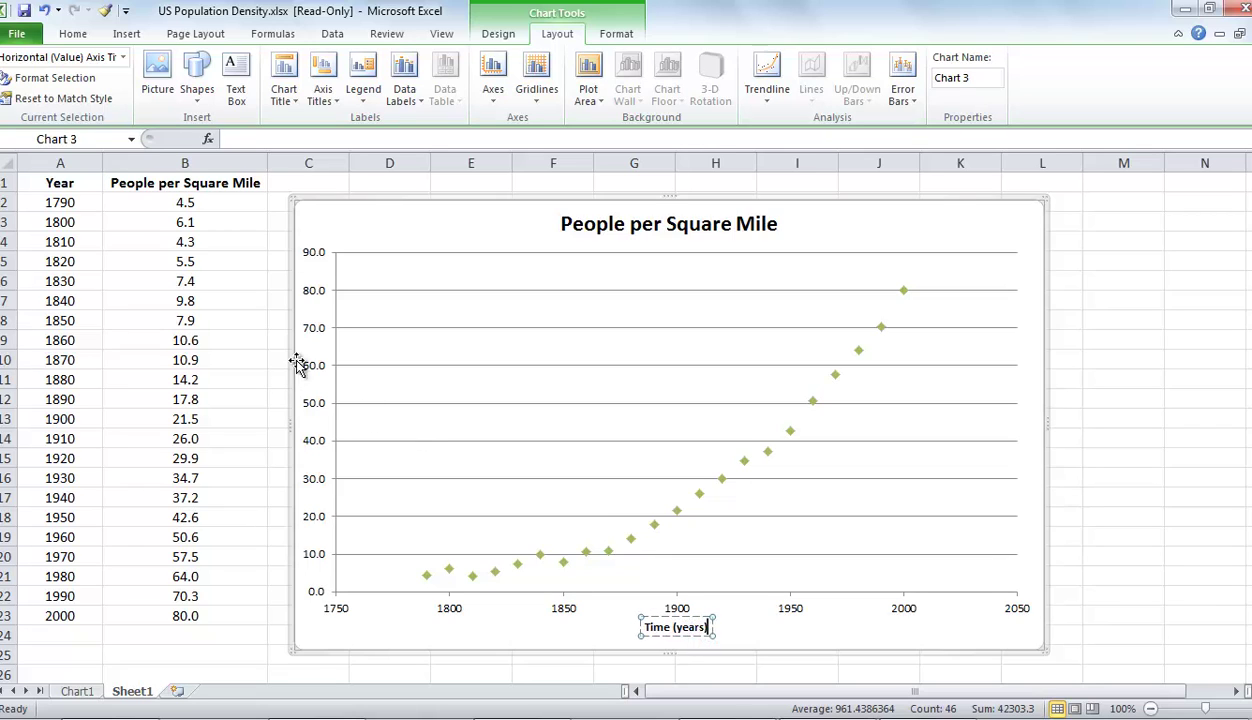
- Add a primary vertical axis title with vertical text and switch it to the Rotated Title option
left_click(334, 105)
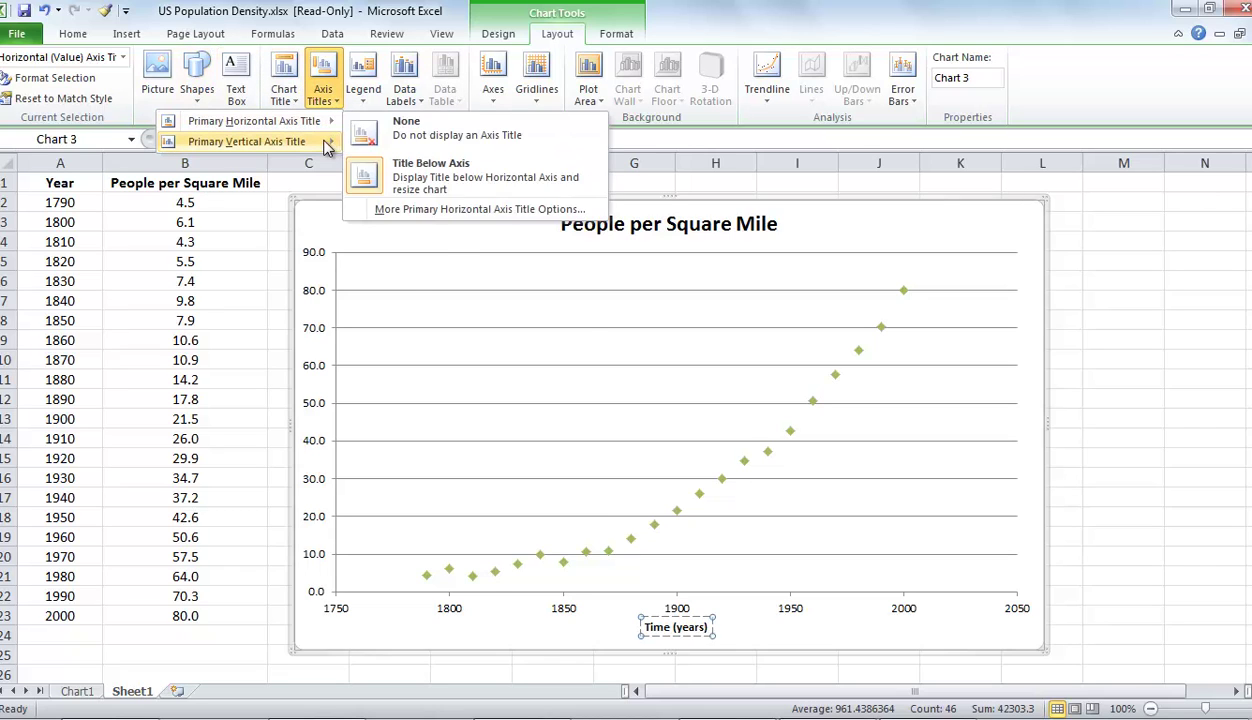
mouse_move(320, 141)
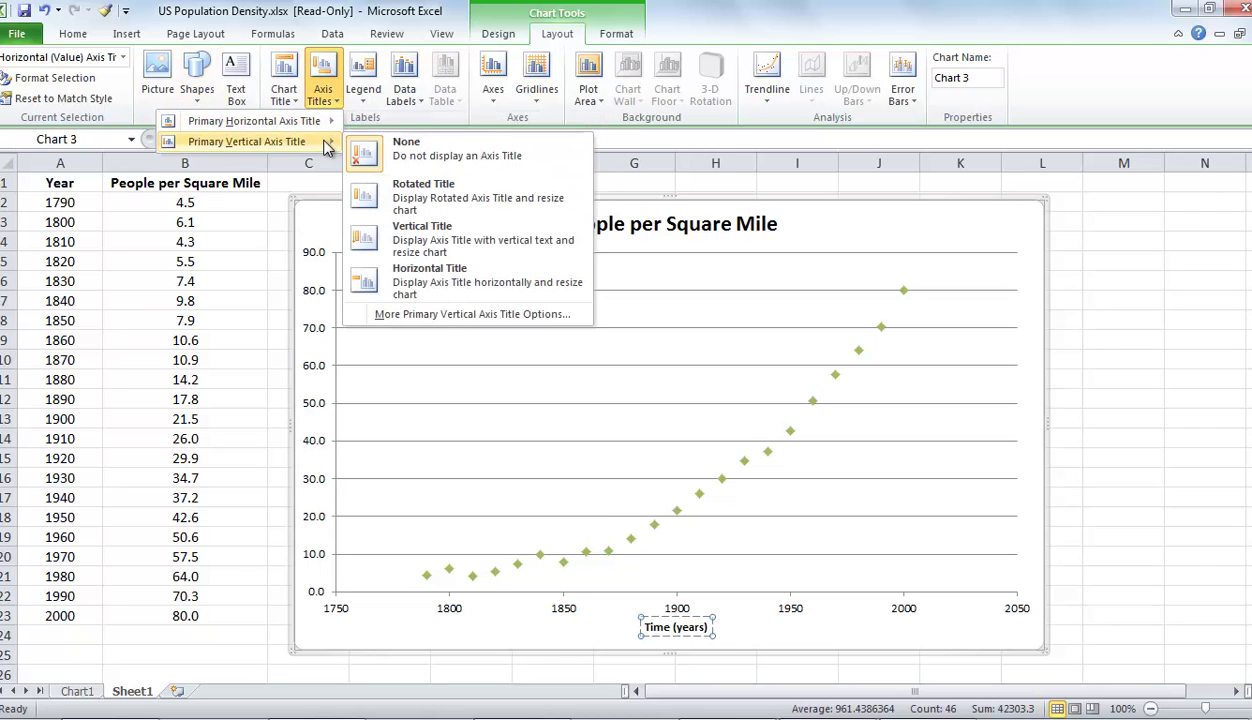
left_click(438, 240)
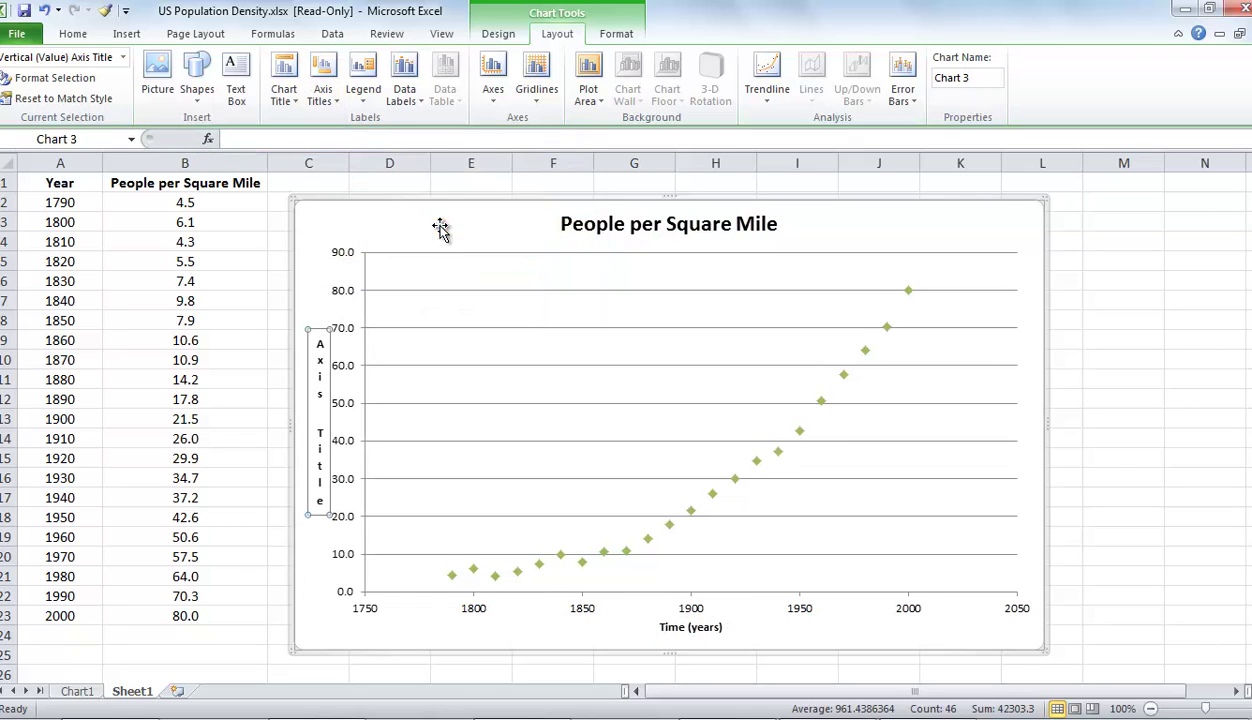
left_click(323, 92)
mouse_move(338, 143)
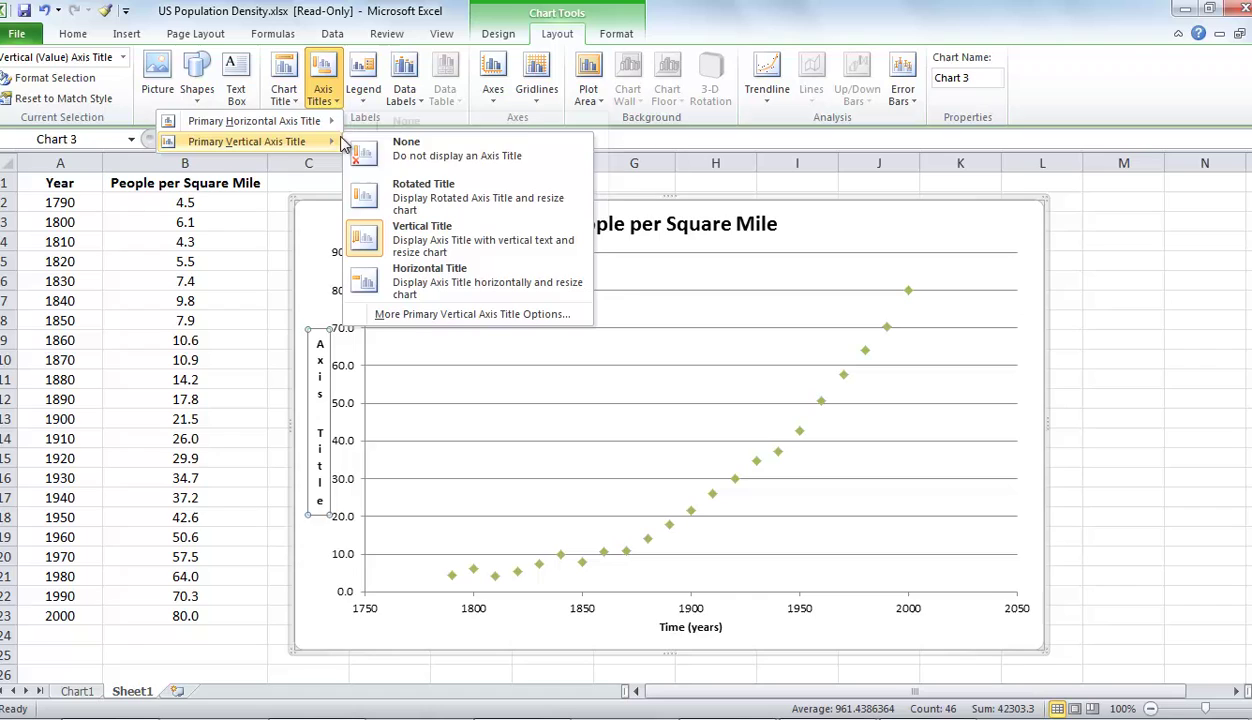
left_click(366, 182)
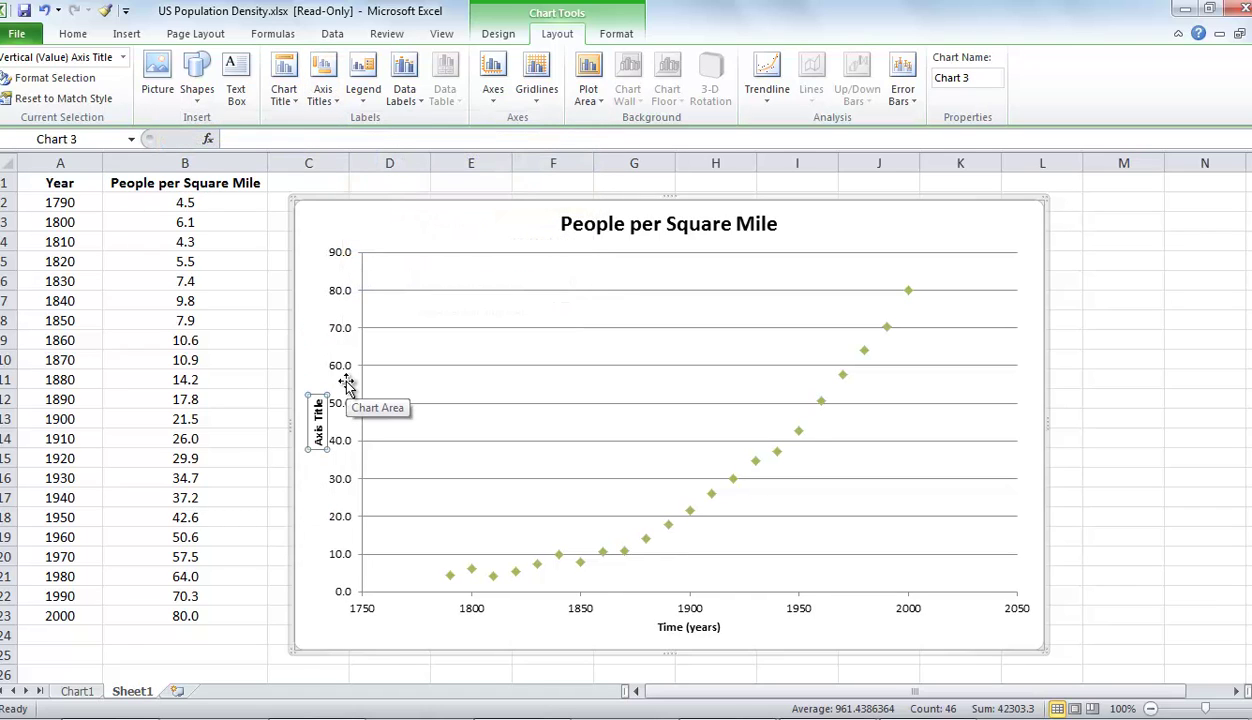
- Replace the vertical axis title's placeholder text with "population (people per square mile)"
type("Po")
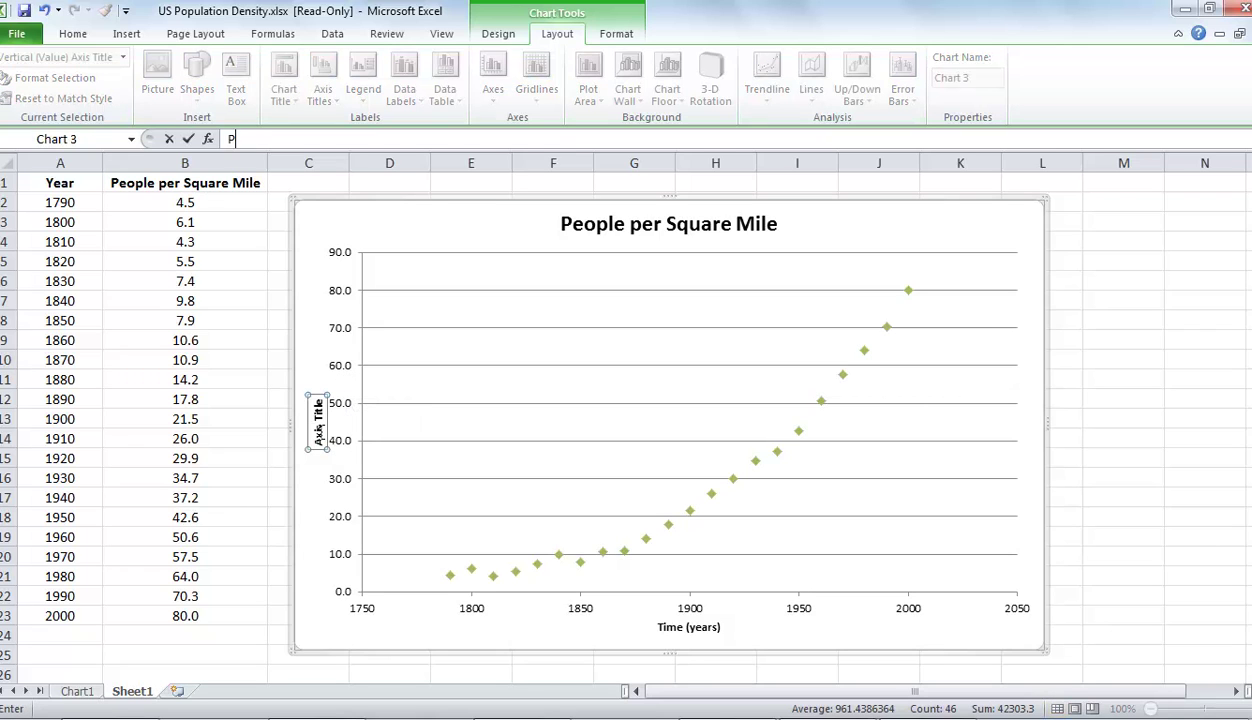
double_click(316, 420)
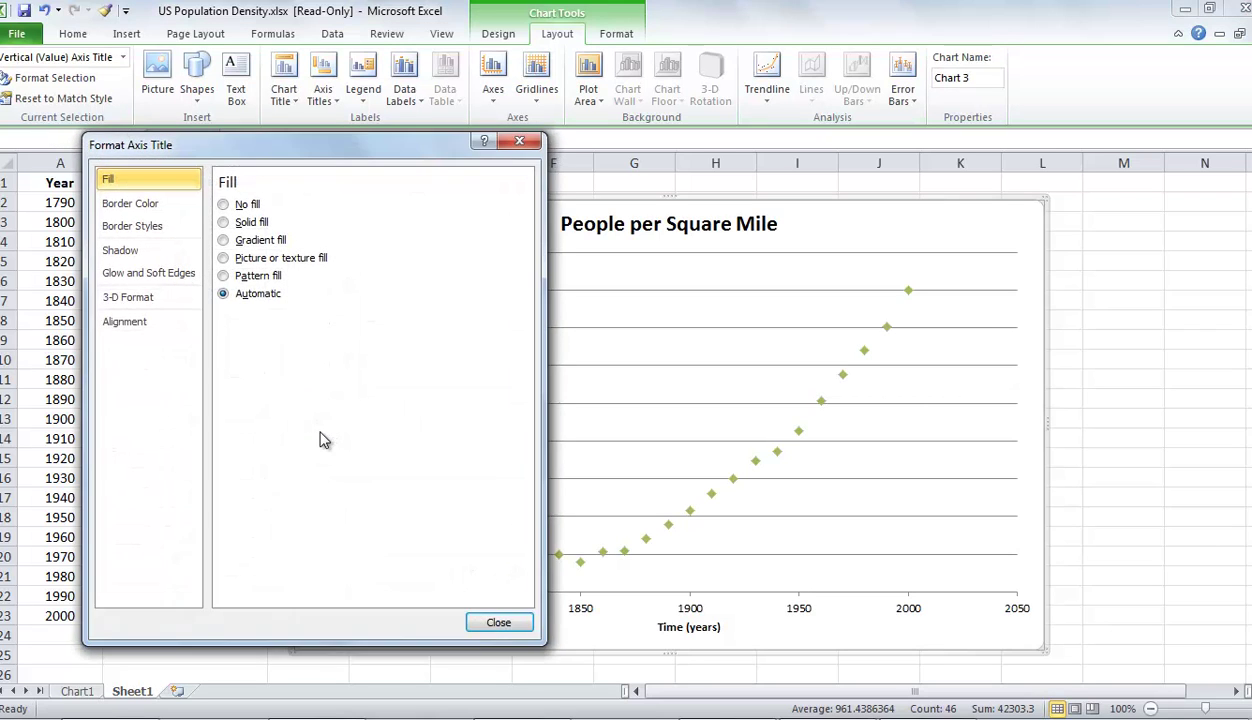
left_click(505, 621)
type("o")
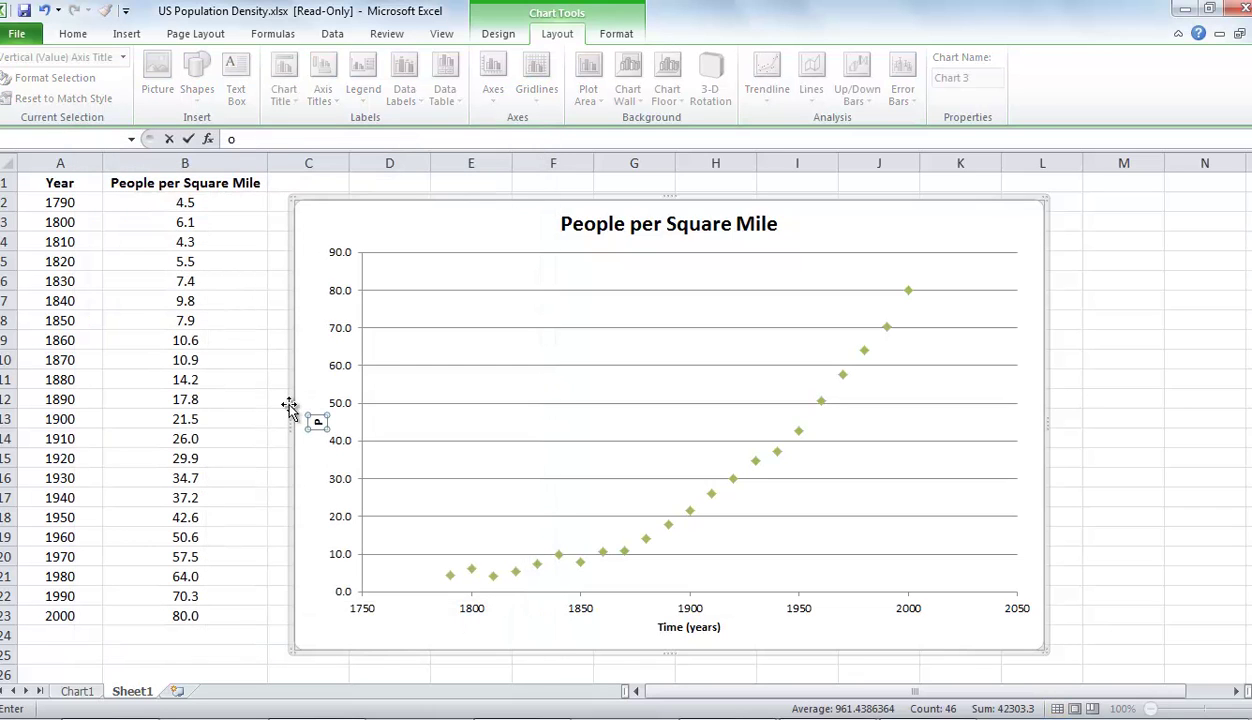
type("pulation")
key("Return")
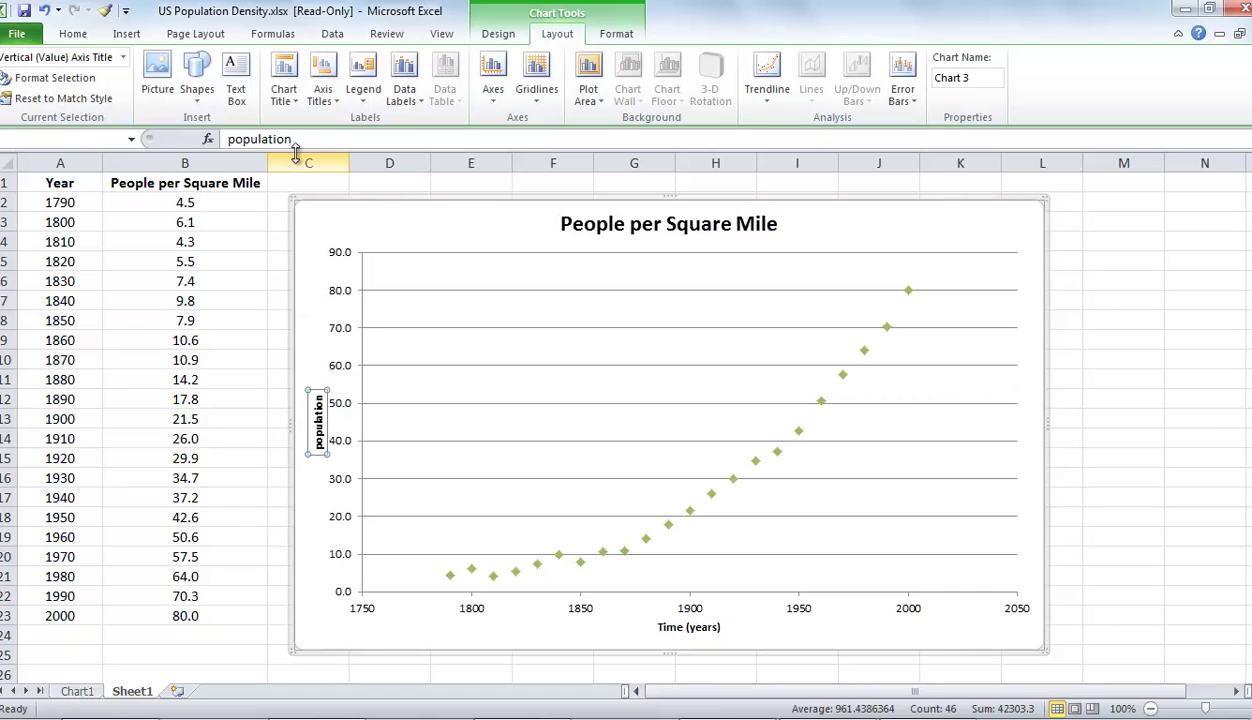
left_click(318, 440)
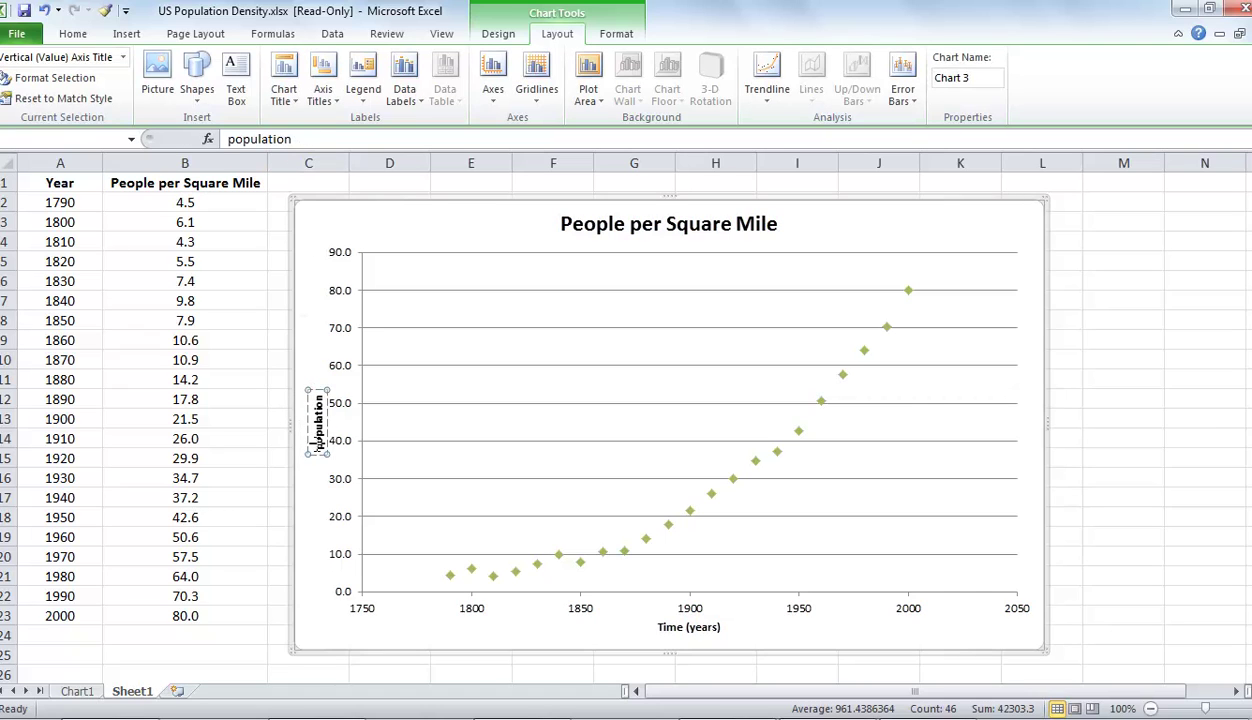
left_click(306, 138)
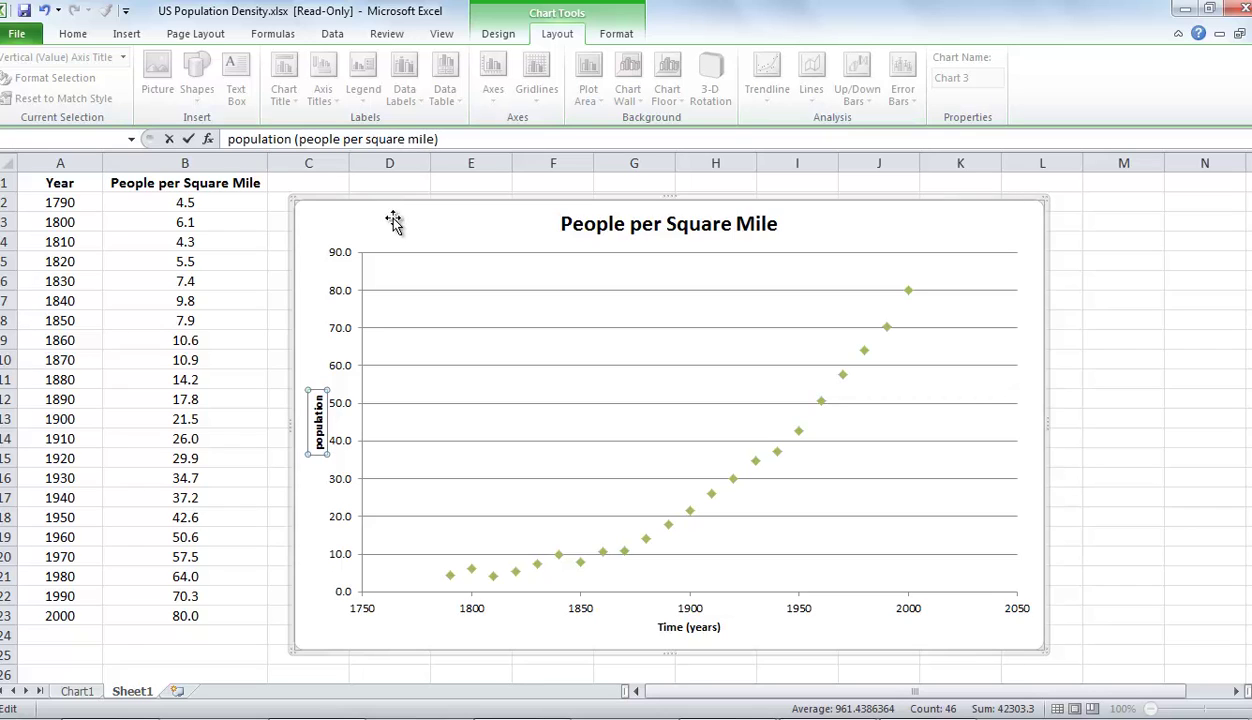
key("Return")
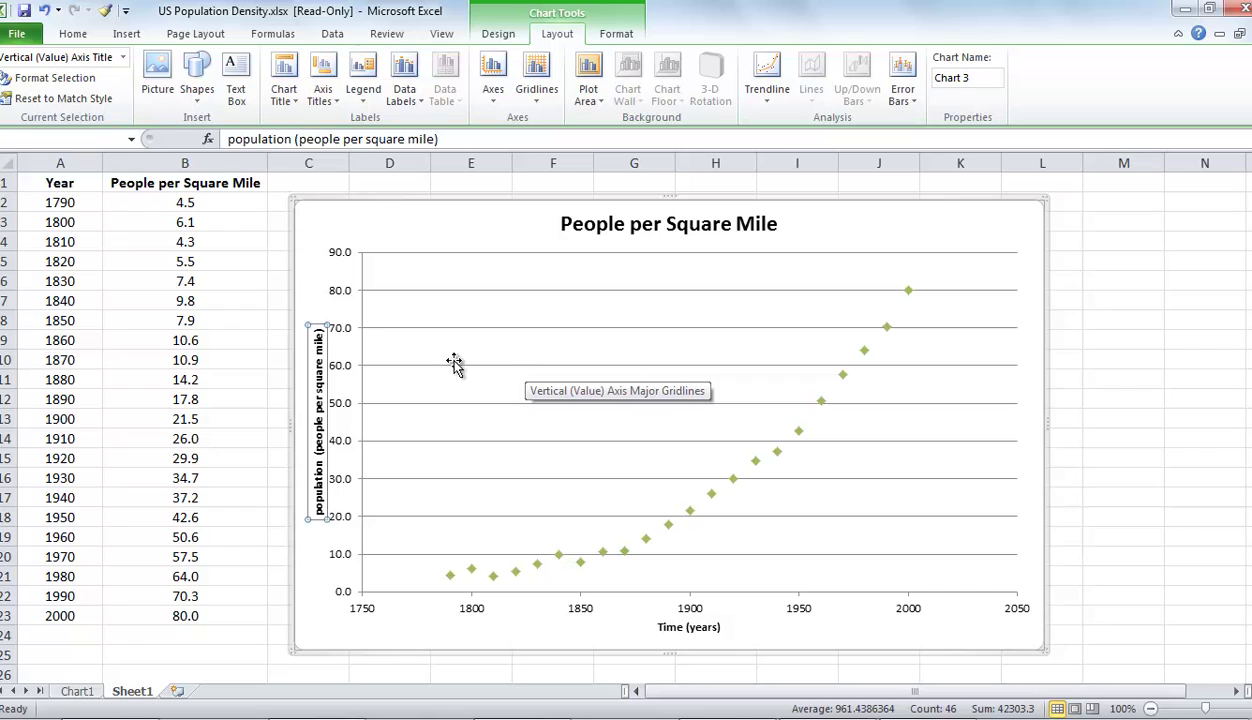
- Extend the chart title to read "People per Square Mile for the years of 1790 to 2000"
double_click(614, 228)
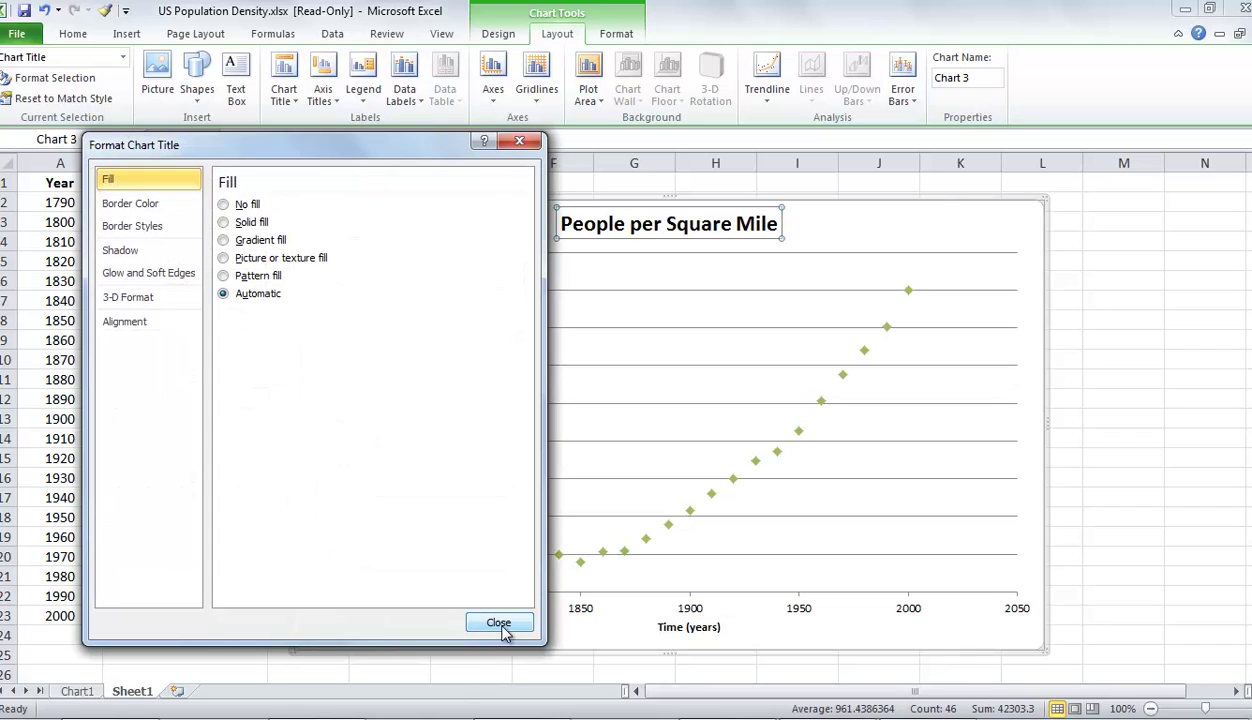
left_click(498, 623)
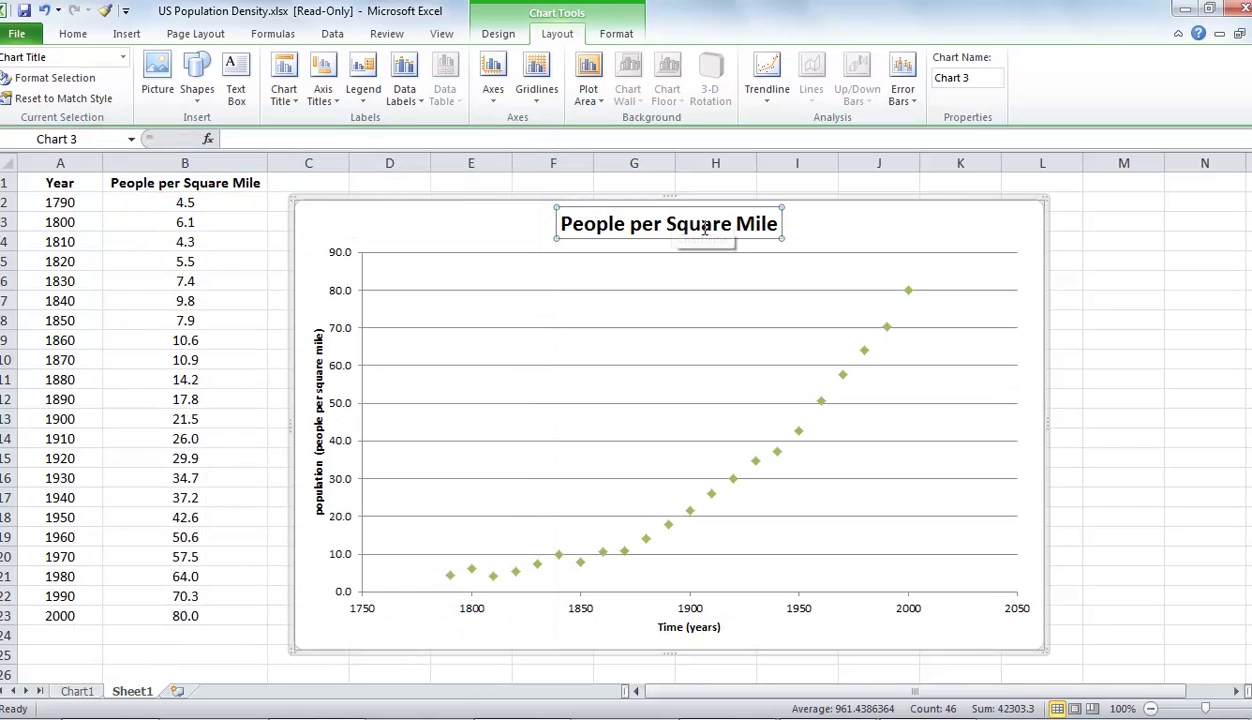
left_click(777, 224)
type("for the year")
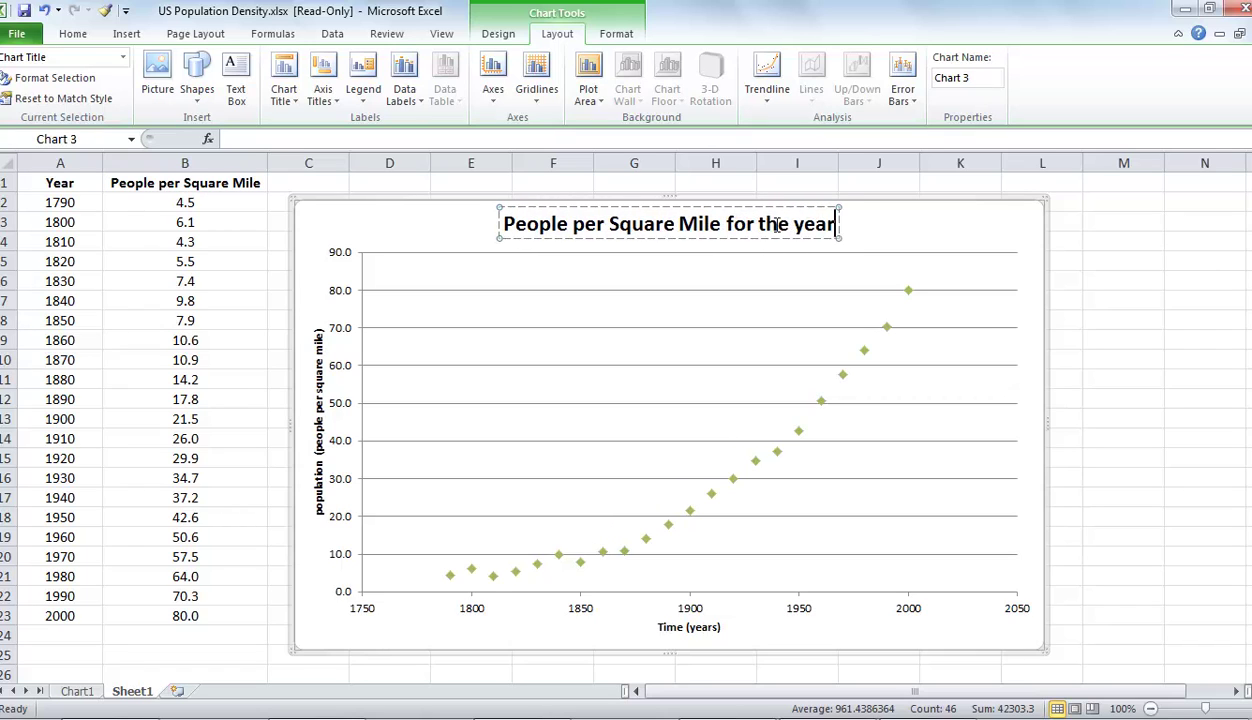
type("s of 1")
type("7")
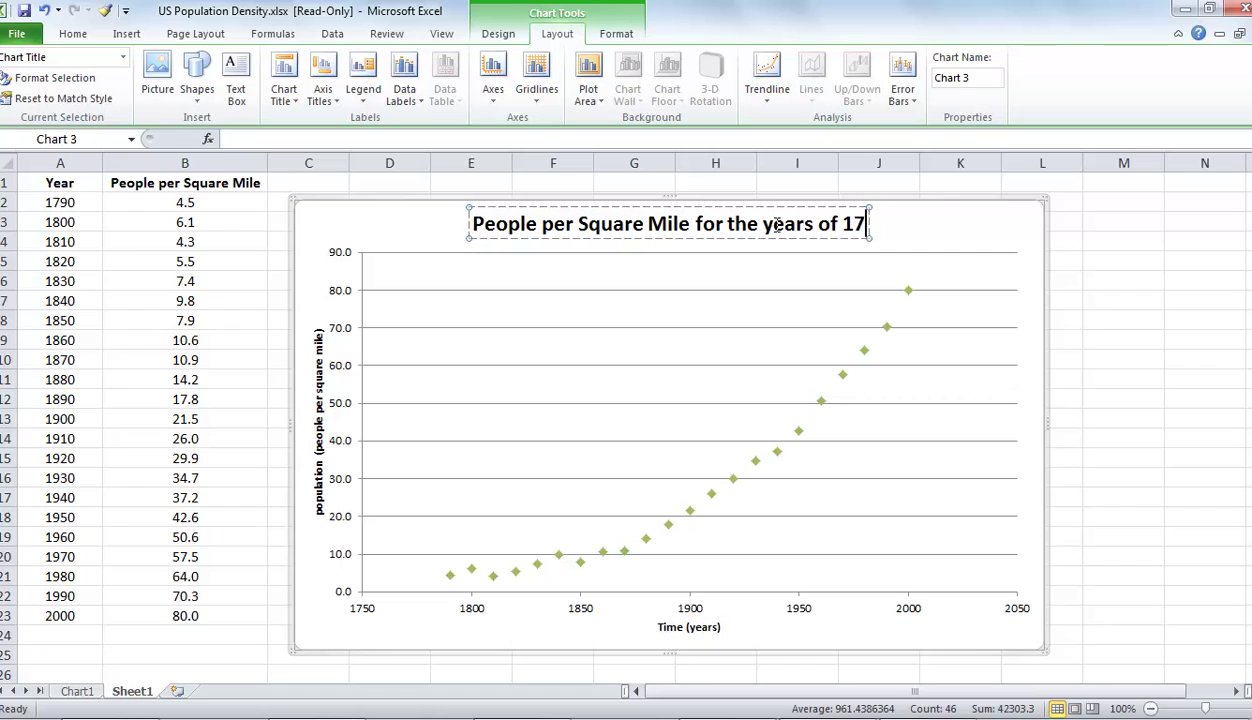
type("90 to 2000")
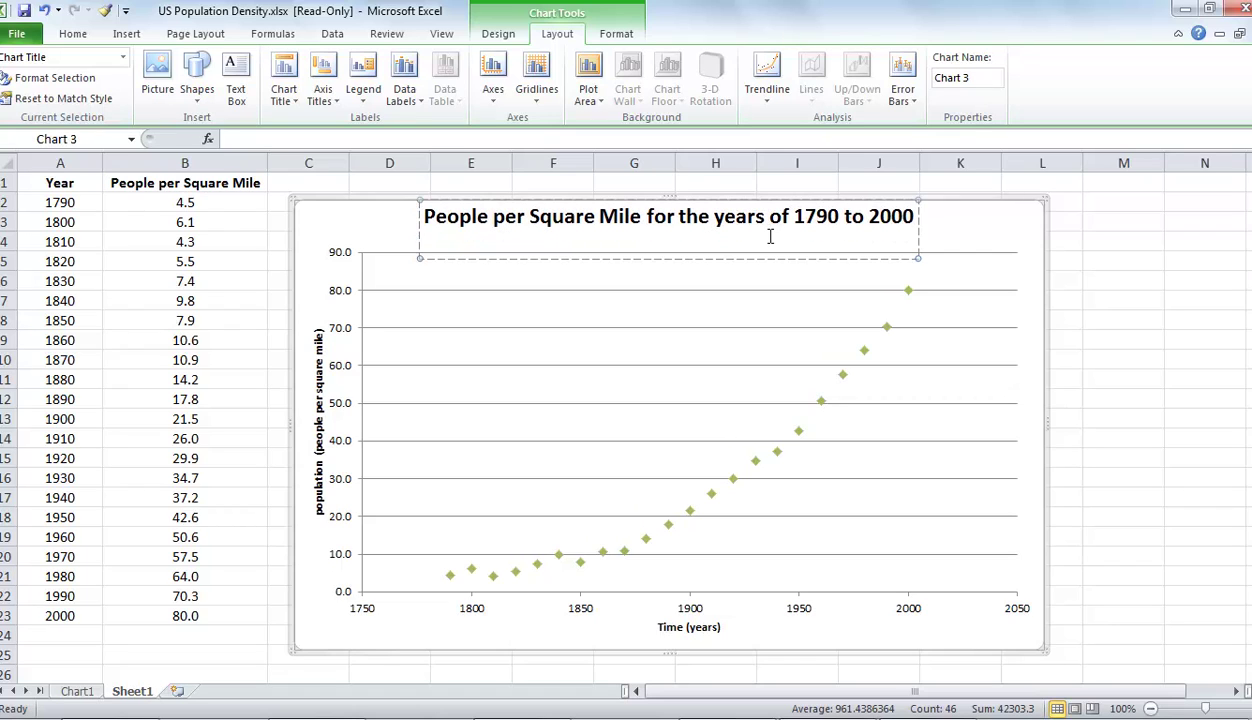
key("BackSpace")
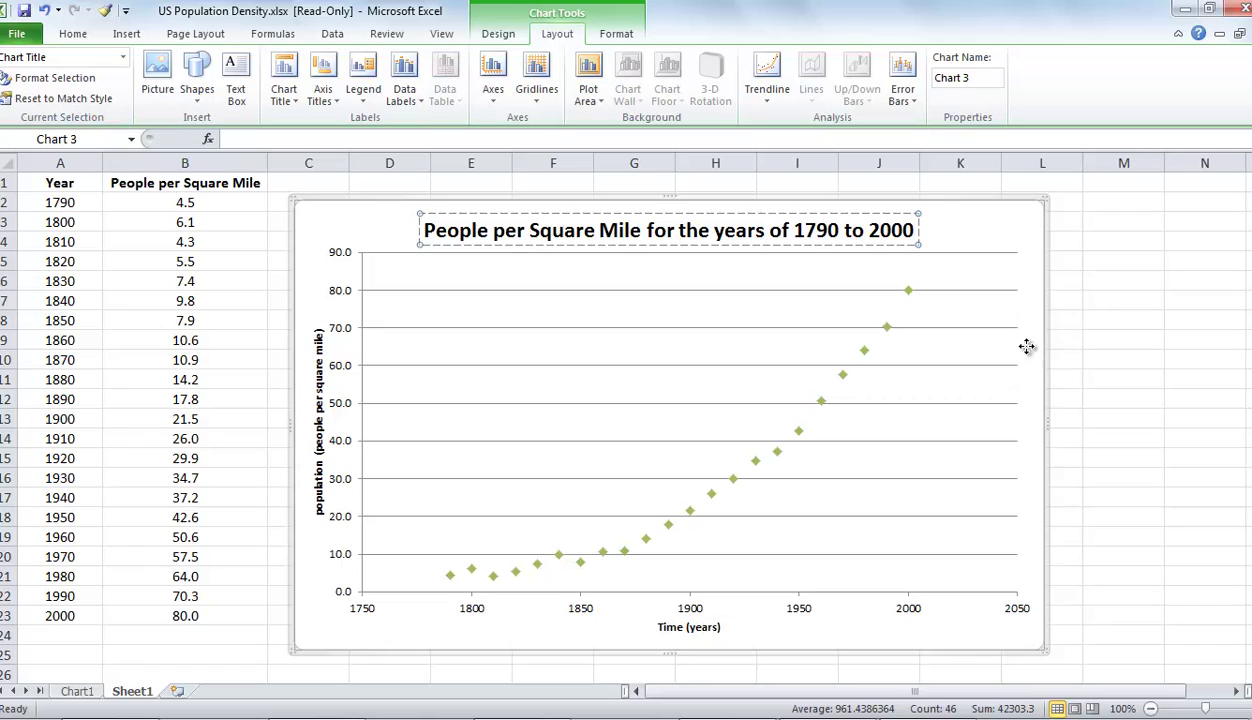
left_click(1030, 395)
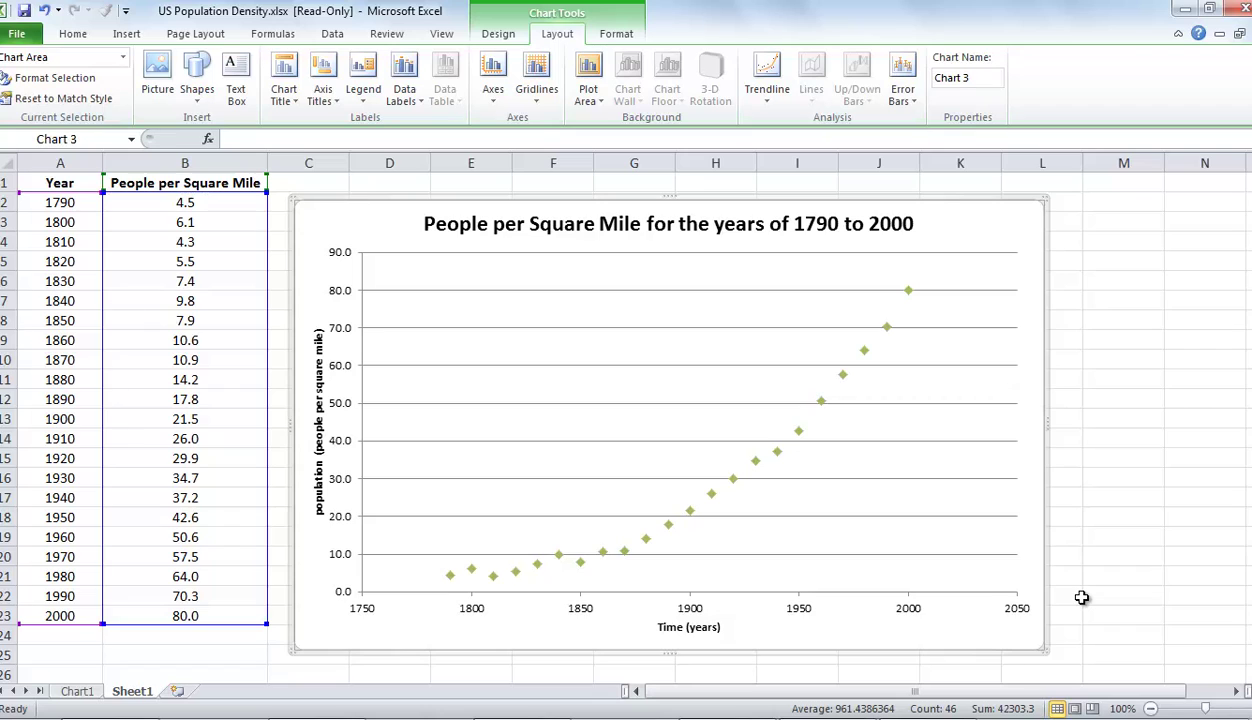
- Add primary vertical gridlines to the chart with the Major Gridlines option
left_click(536, 104)
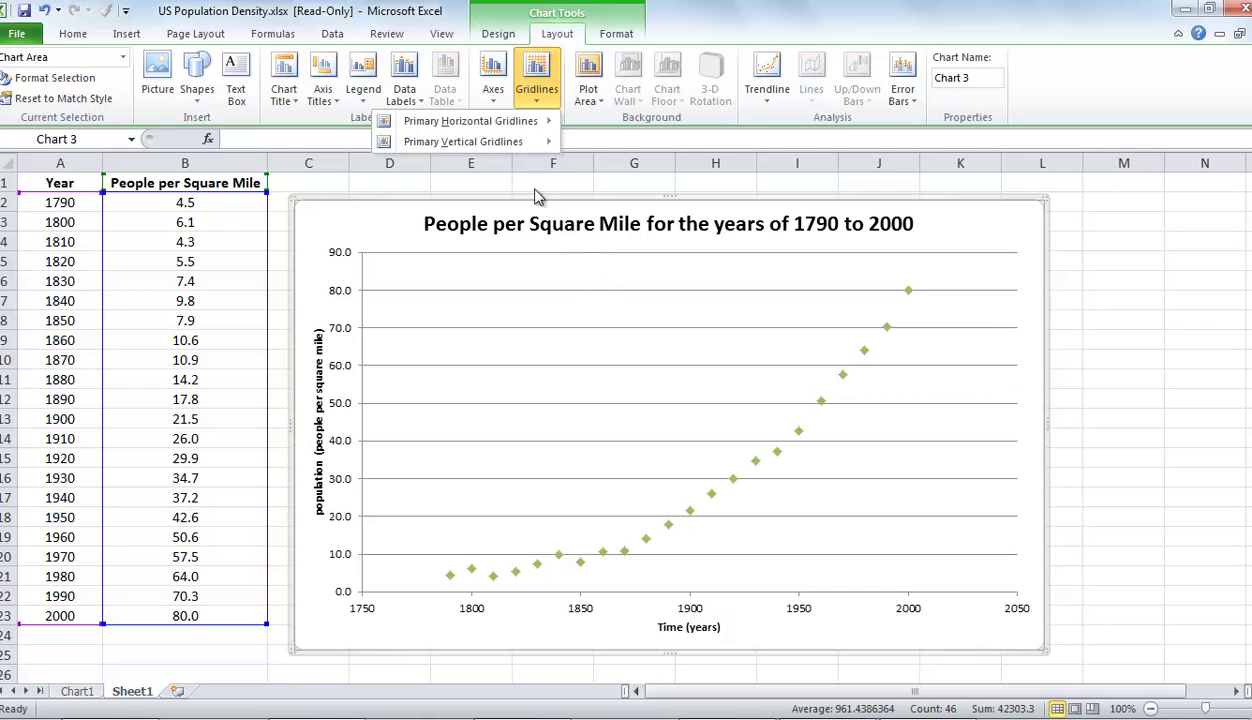
mouse_move(515, 144)
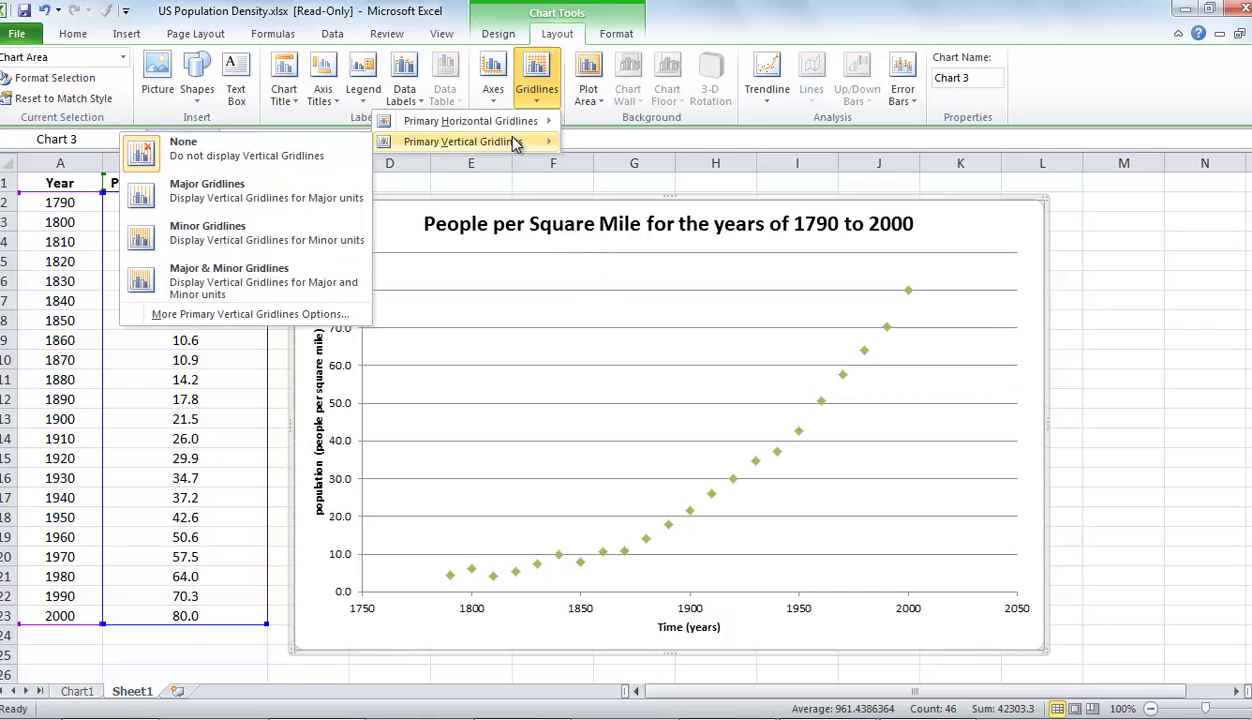
left_click(300, 199)
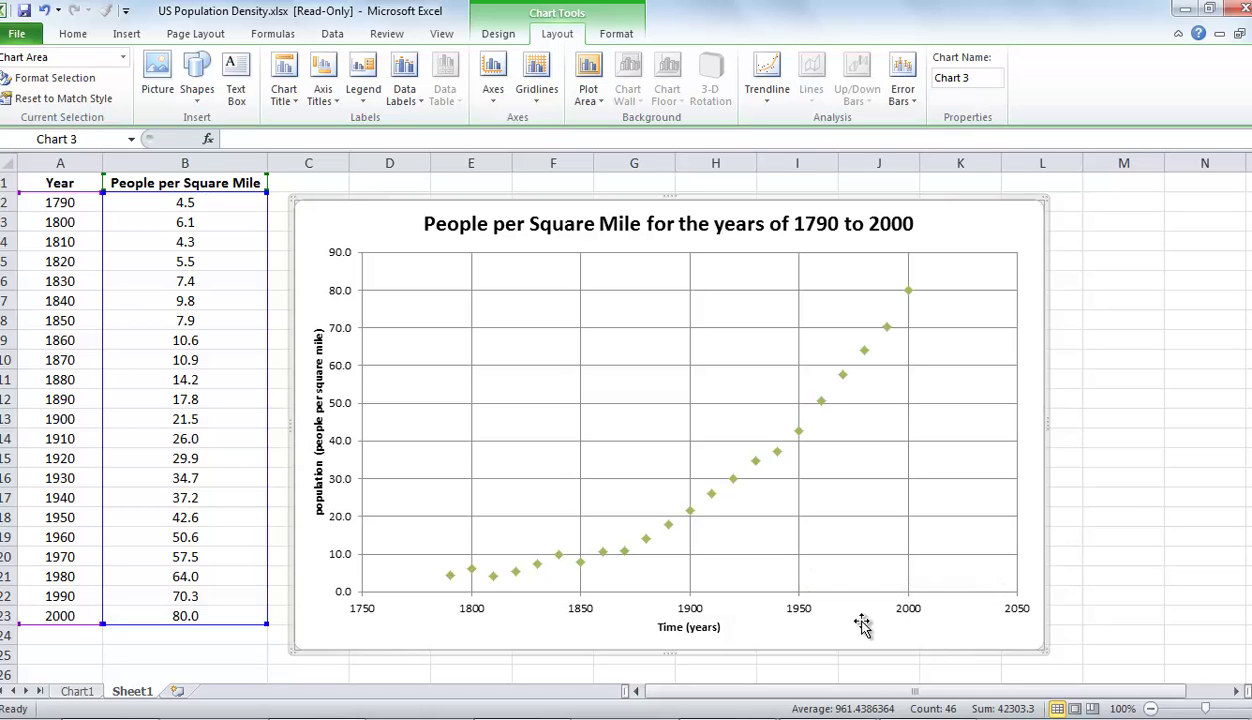
left_click(713, 500)
left_click(711, 494)
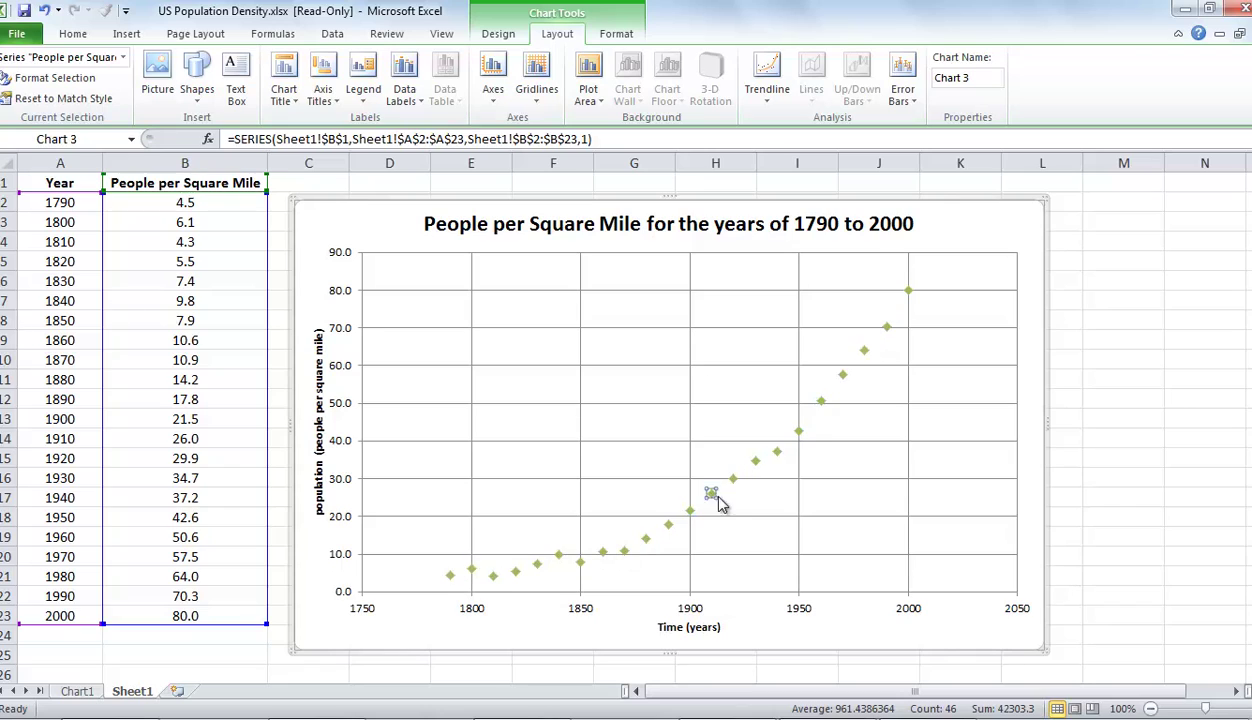
left_click(718, 607)
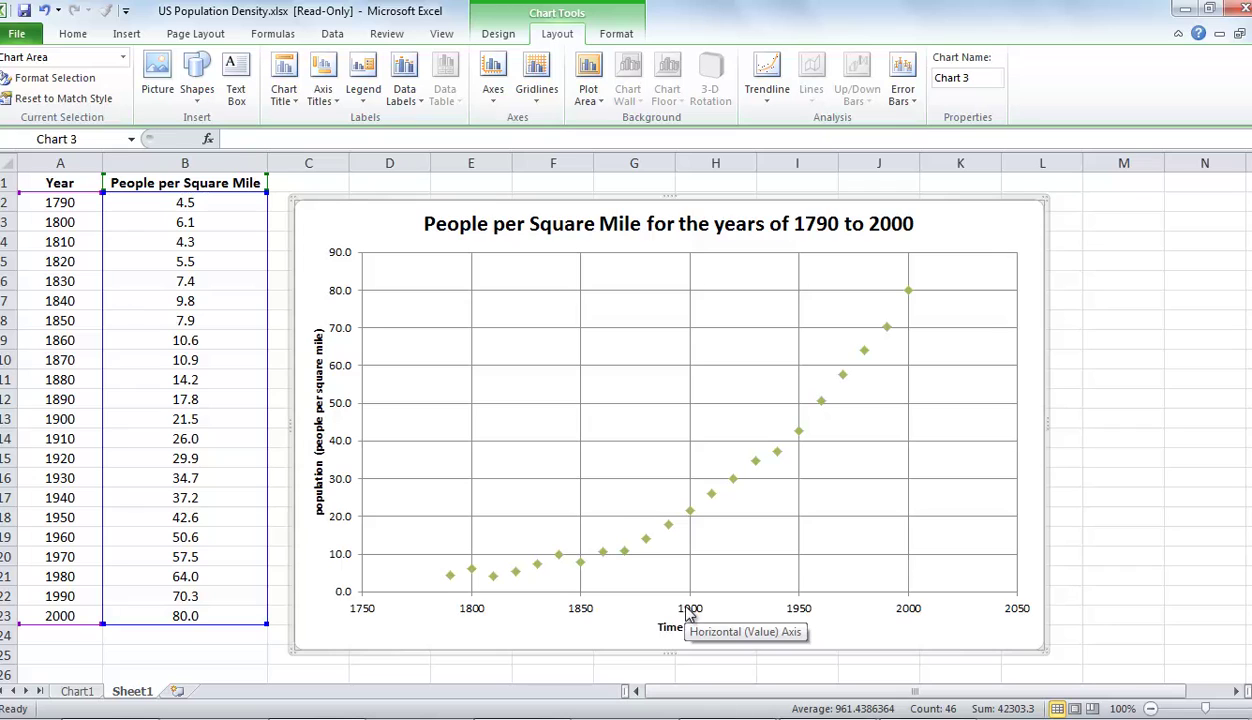
- Fix the horizontal axis's minimum at 1790 and its maximum at 2000
left_click(688, 612)
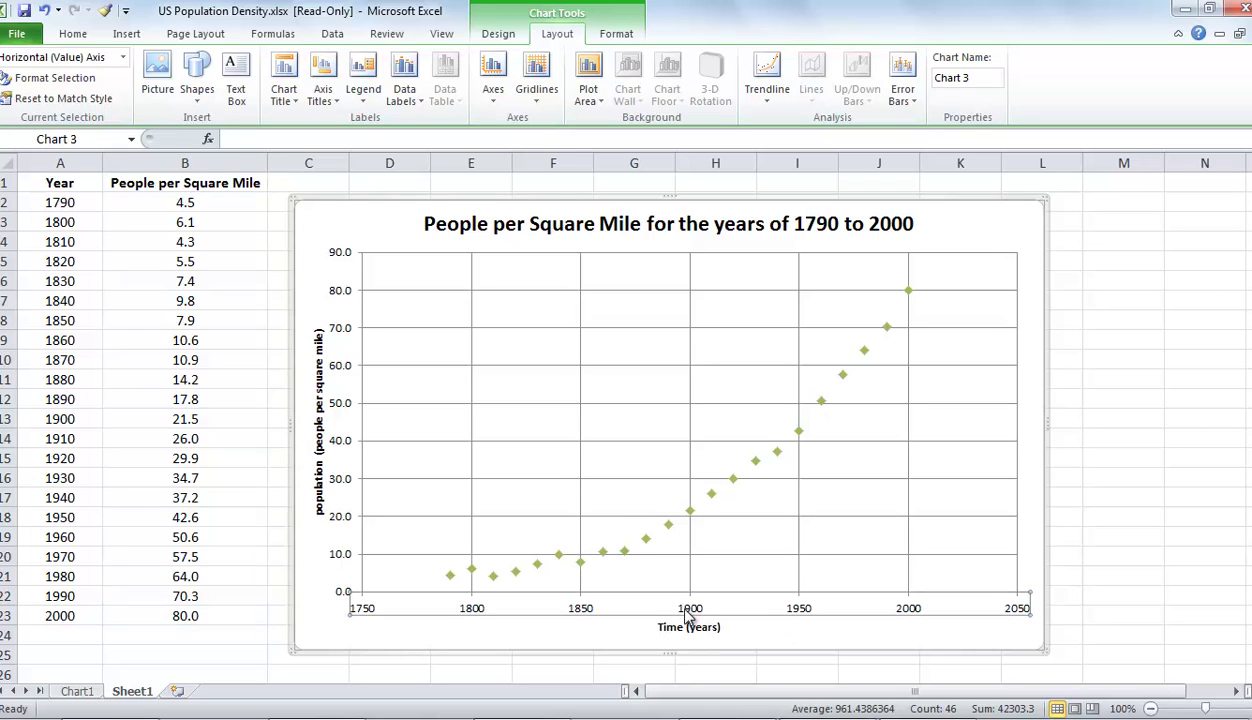
double_click(684, 613)
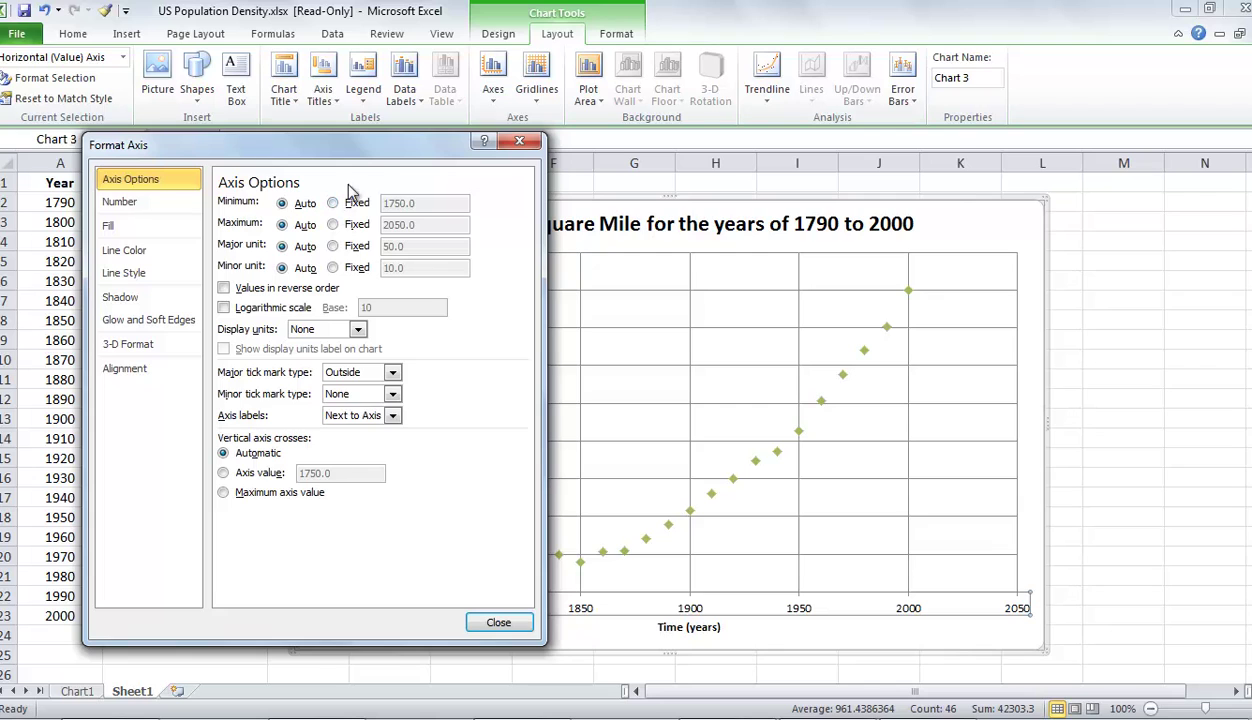
left_click_drag(370, 155, 1073, 187)
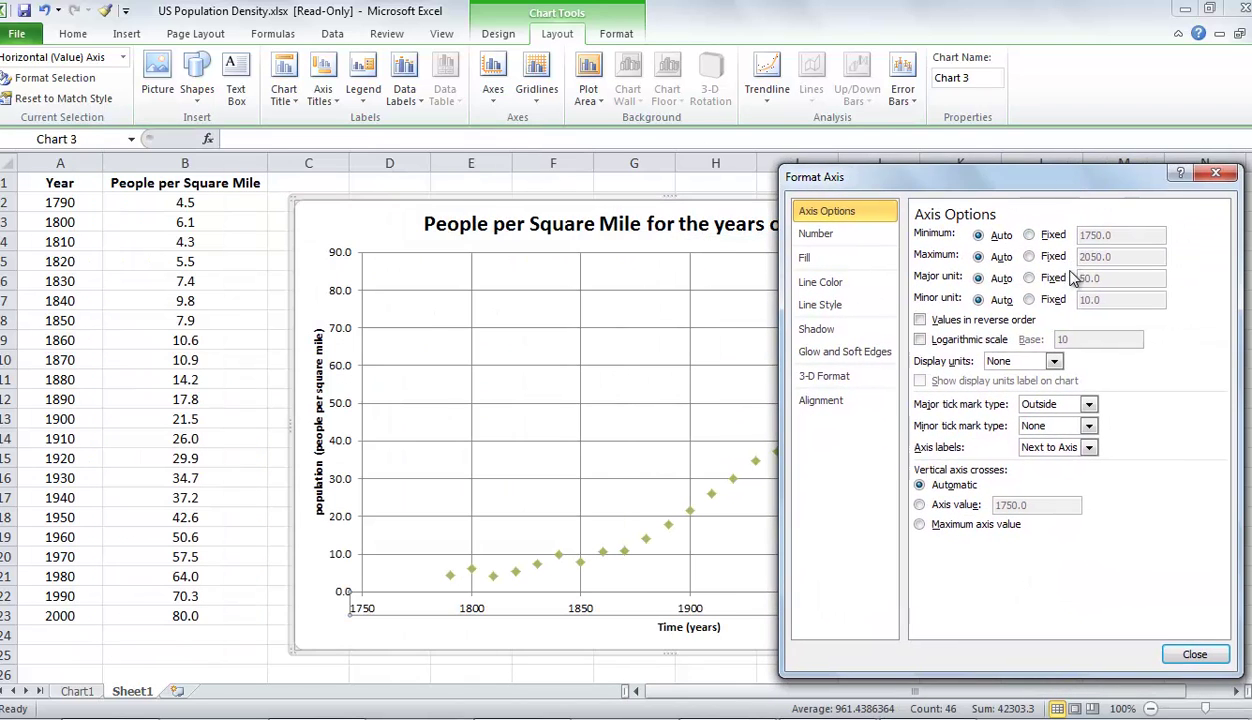
left_click(1029, 235)
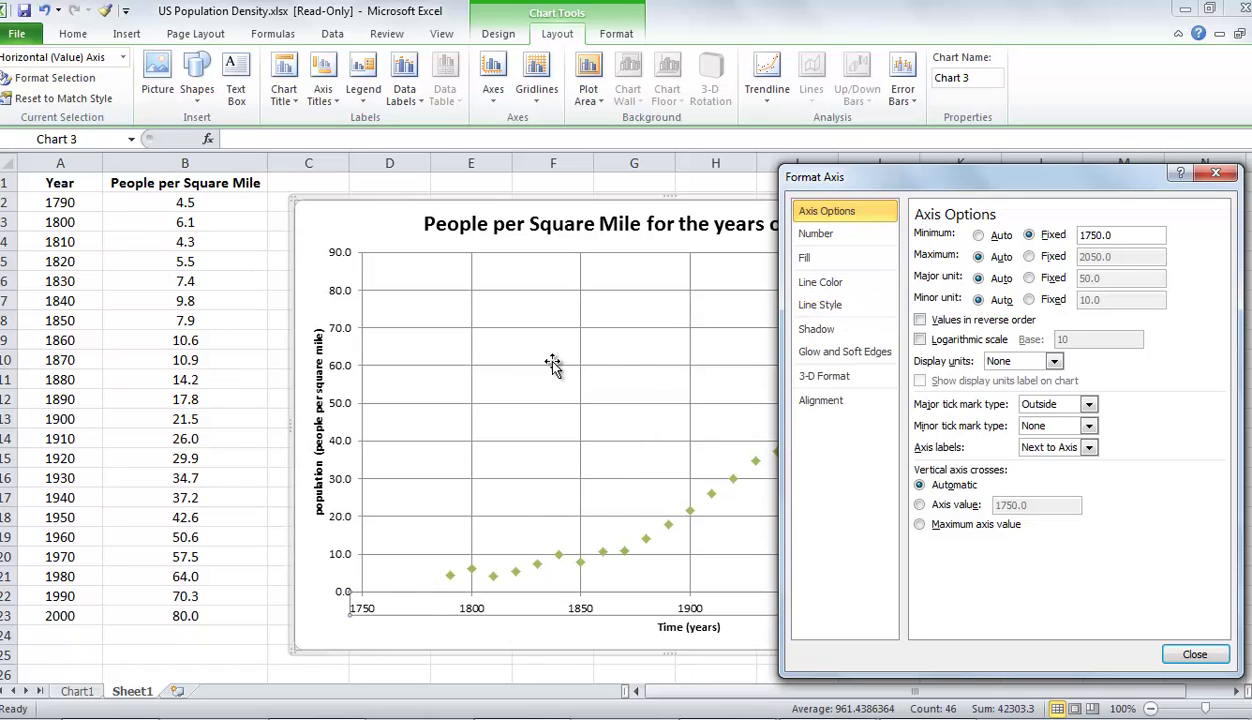
left_click(1099, 236)
key("BackSpace")
key("BackSpace")
type("90")
left_click(1029, 256)
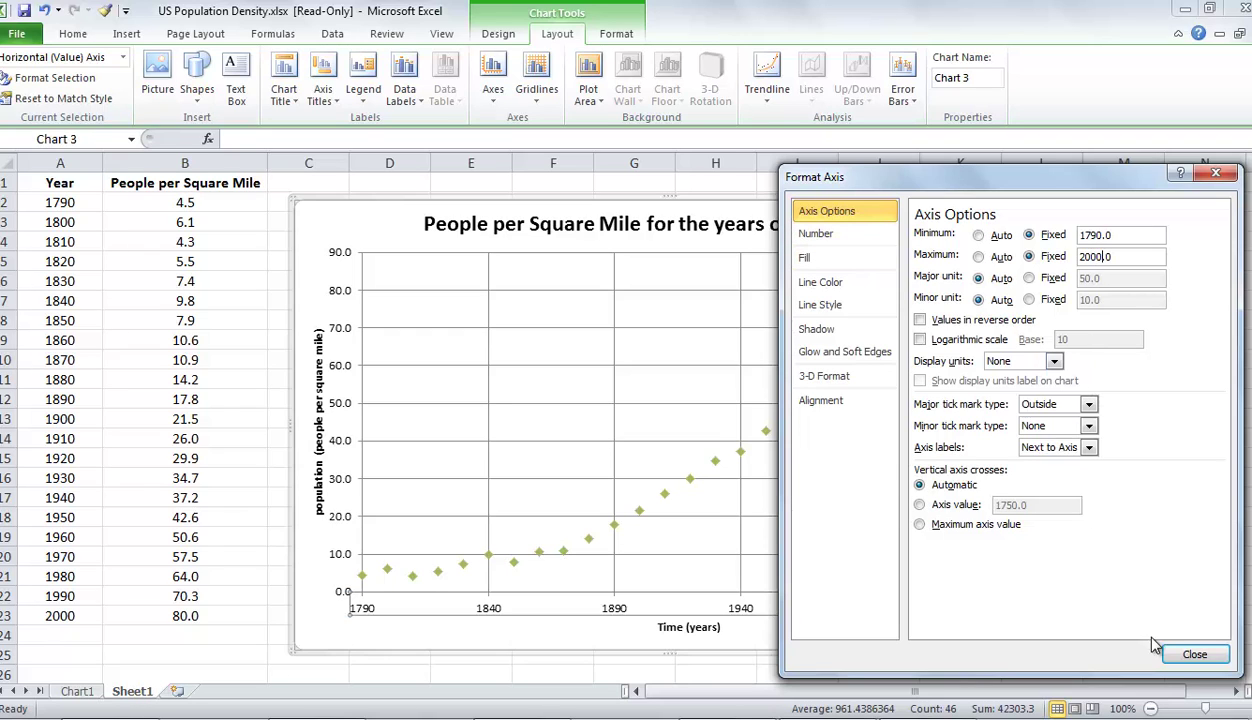
left_click(1195, 655)
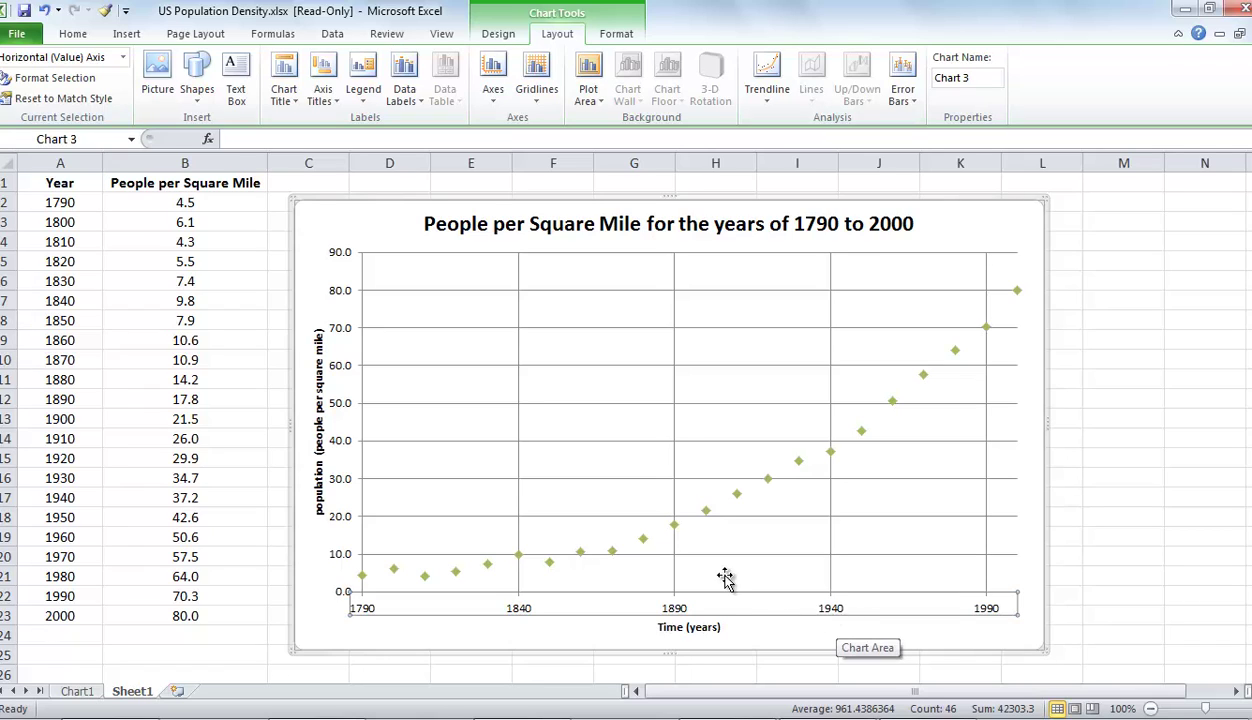
double_click(677, 609)
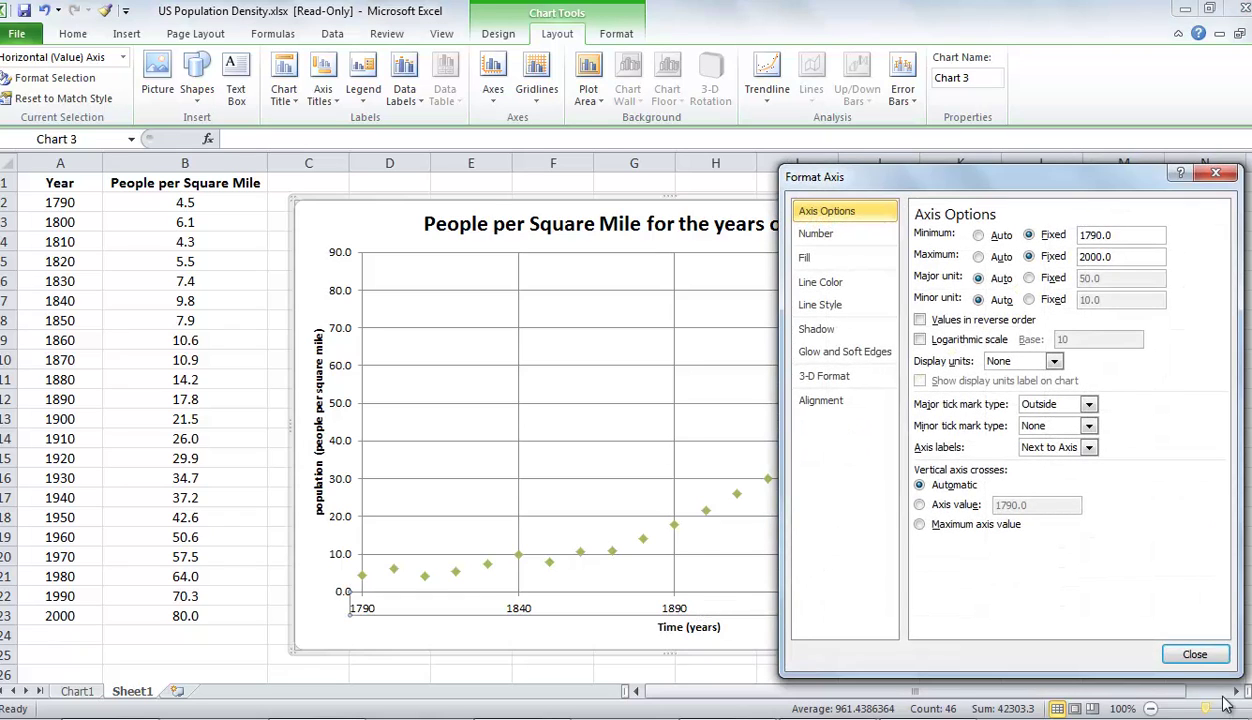
left_click(1195, 654)
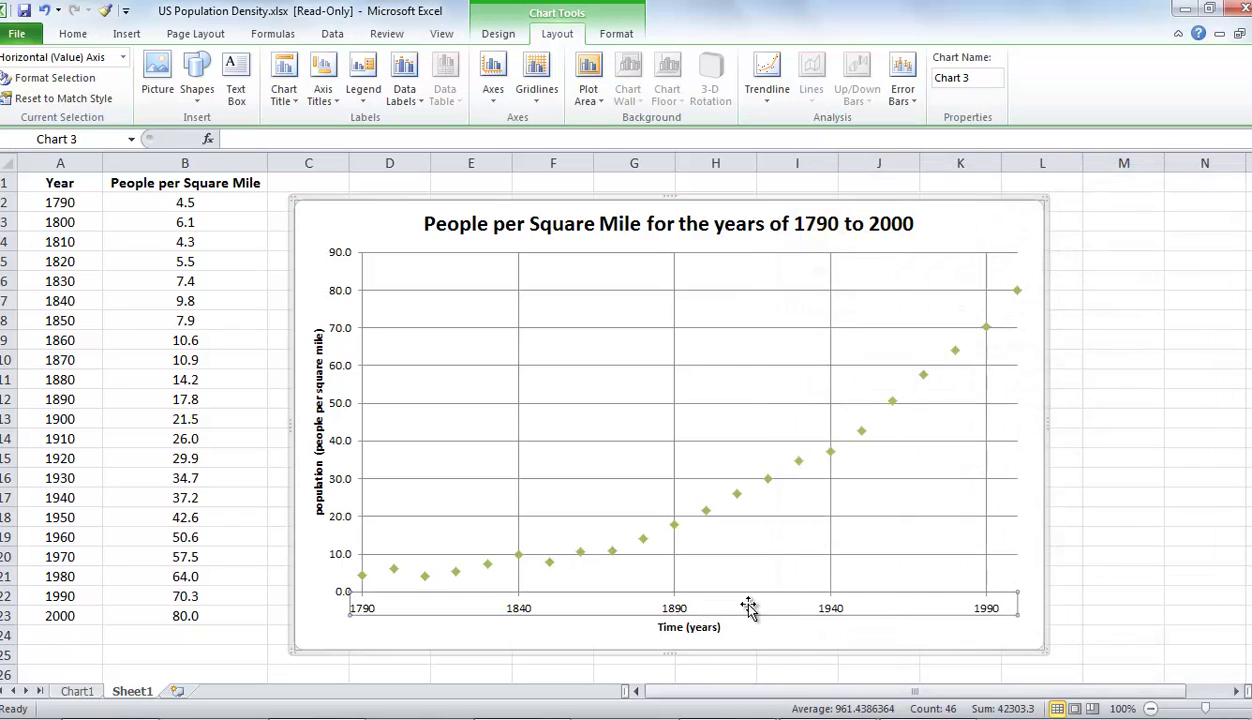
right_click(676, 612)
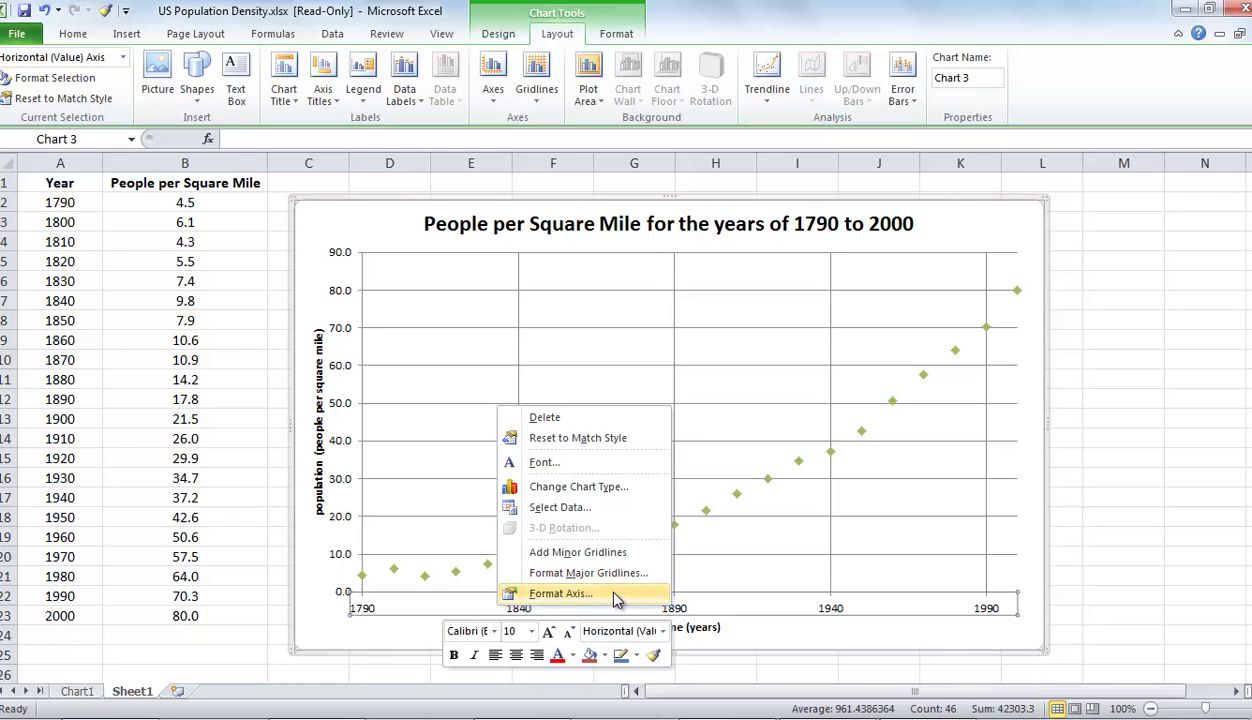
left_click(562, 594)
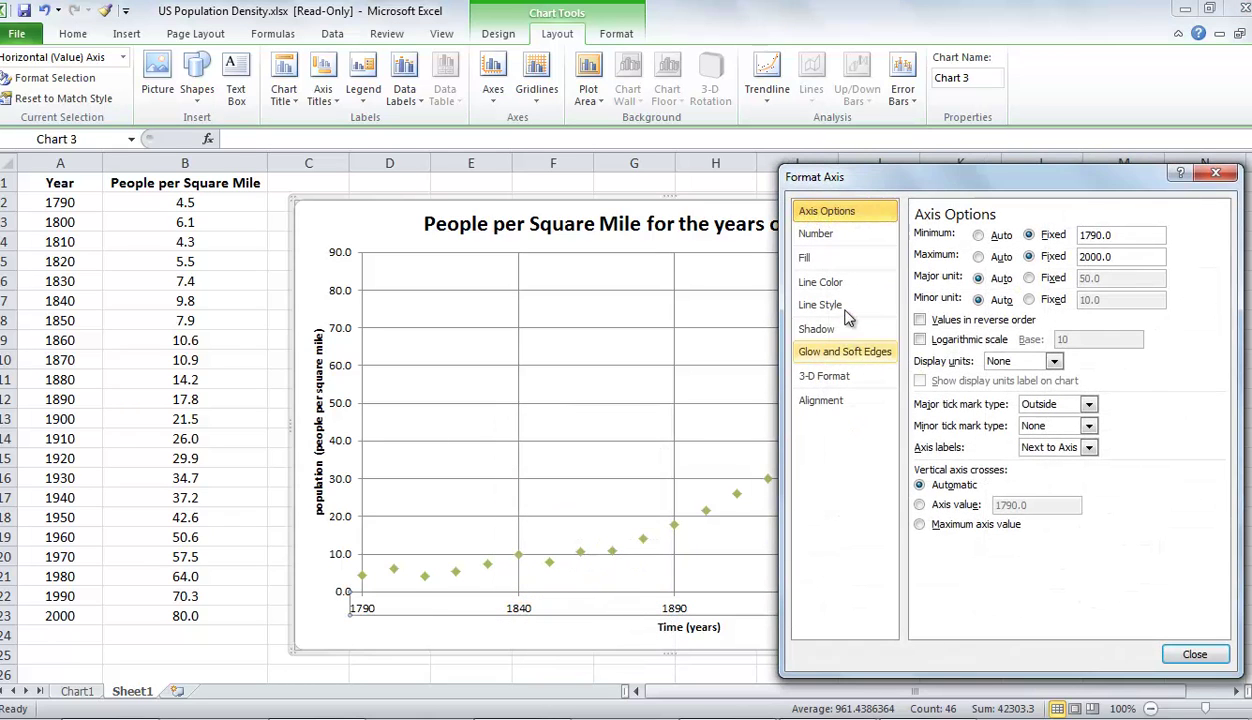
left_click(1178, 655)
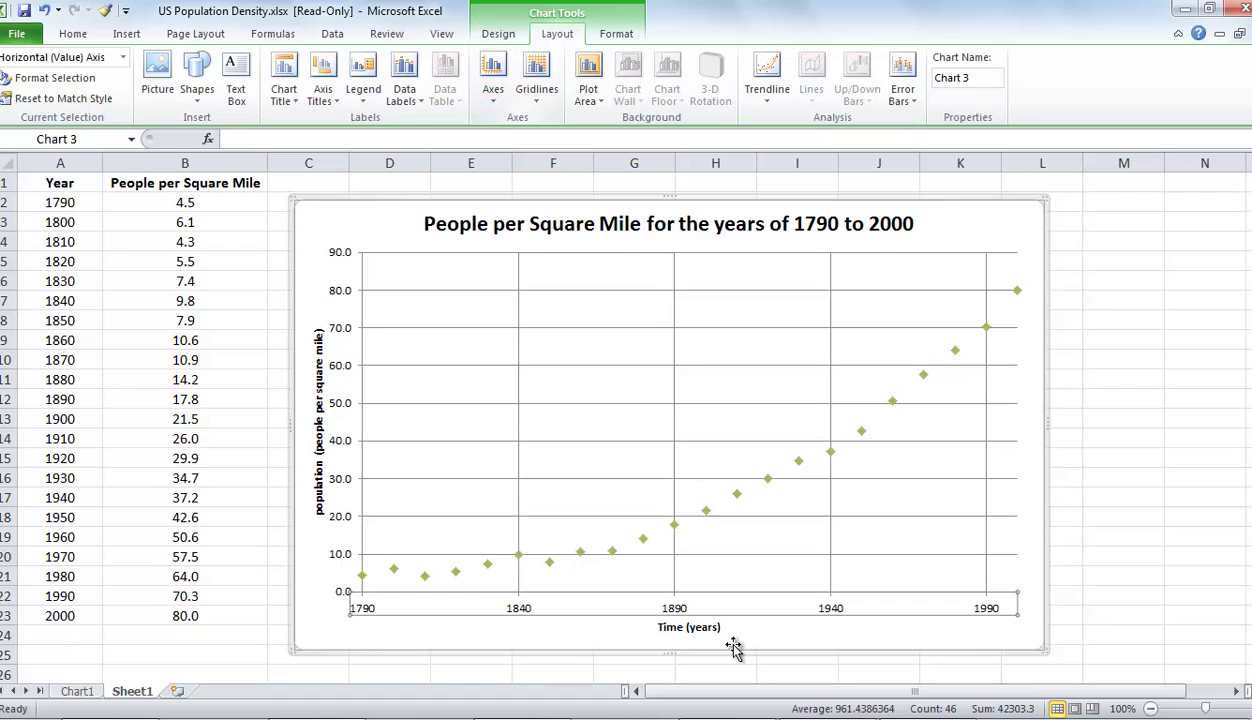
left_click(928, 701)
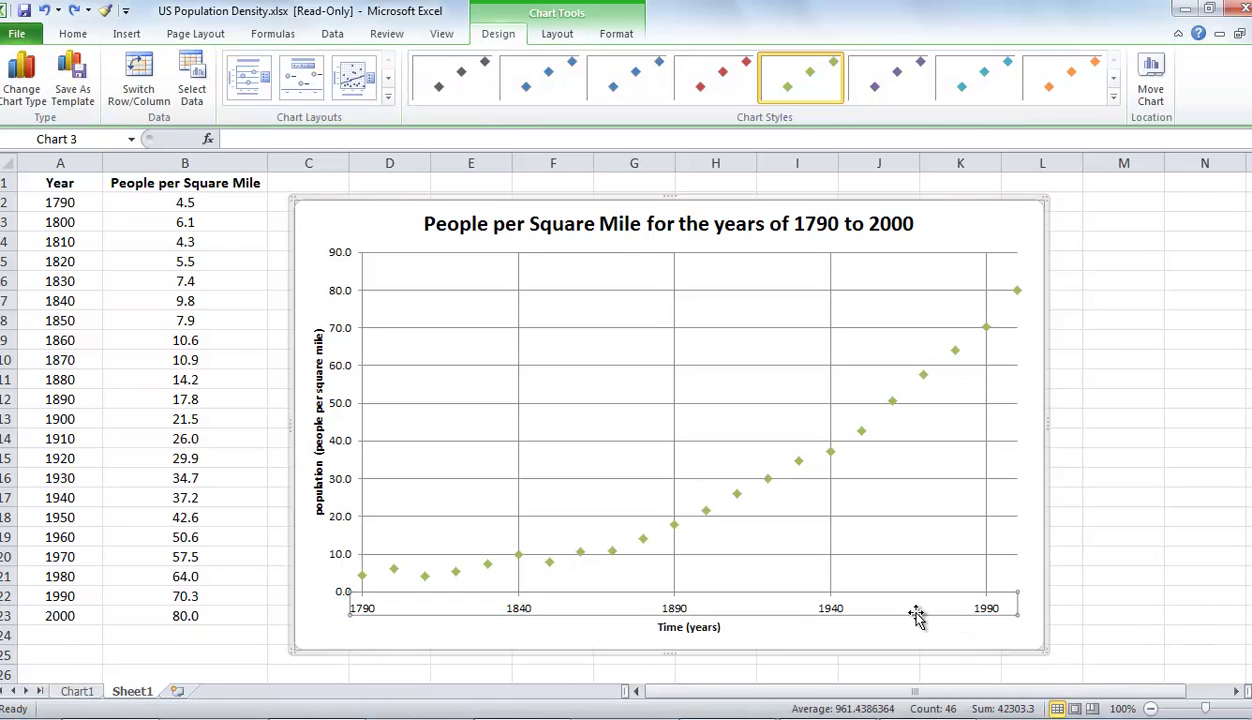
right_click(848, 613)
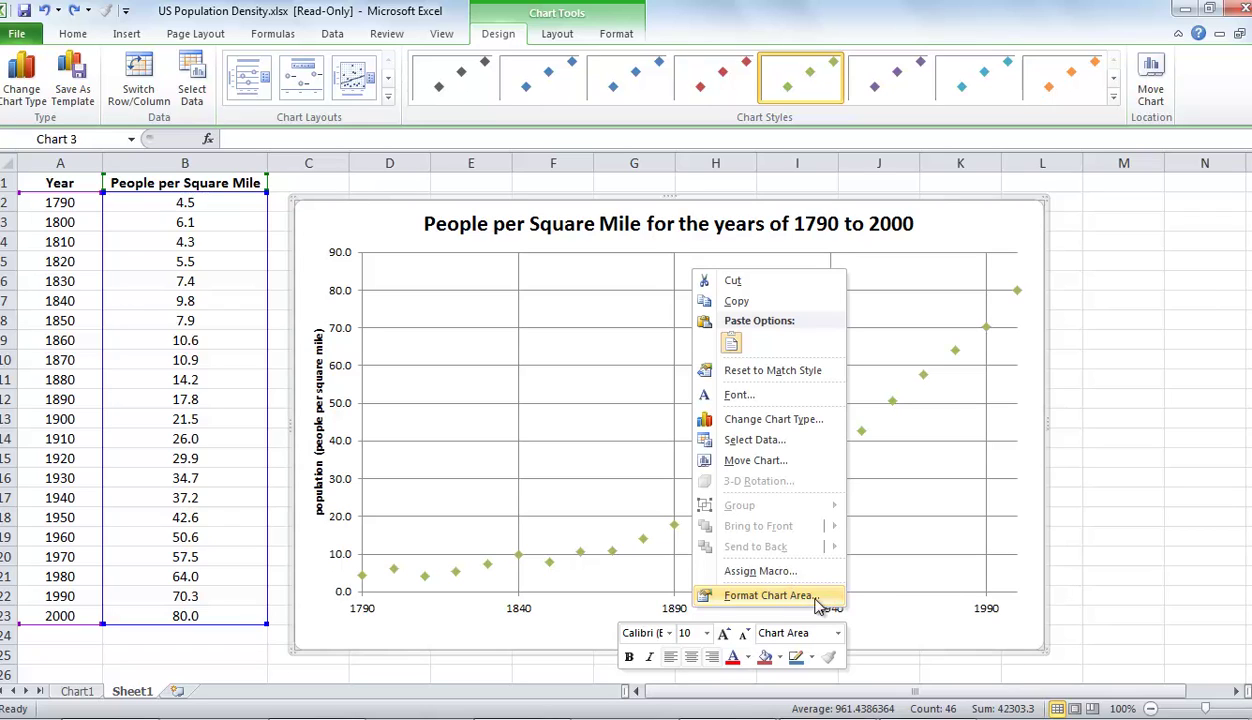
left_click(870, 600)
- Fix the major unit of the chart's horizontal year axis at 20
left_click(838, 614)
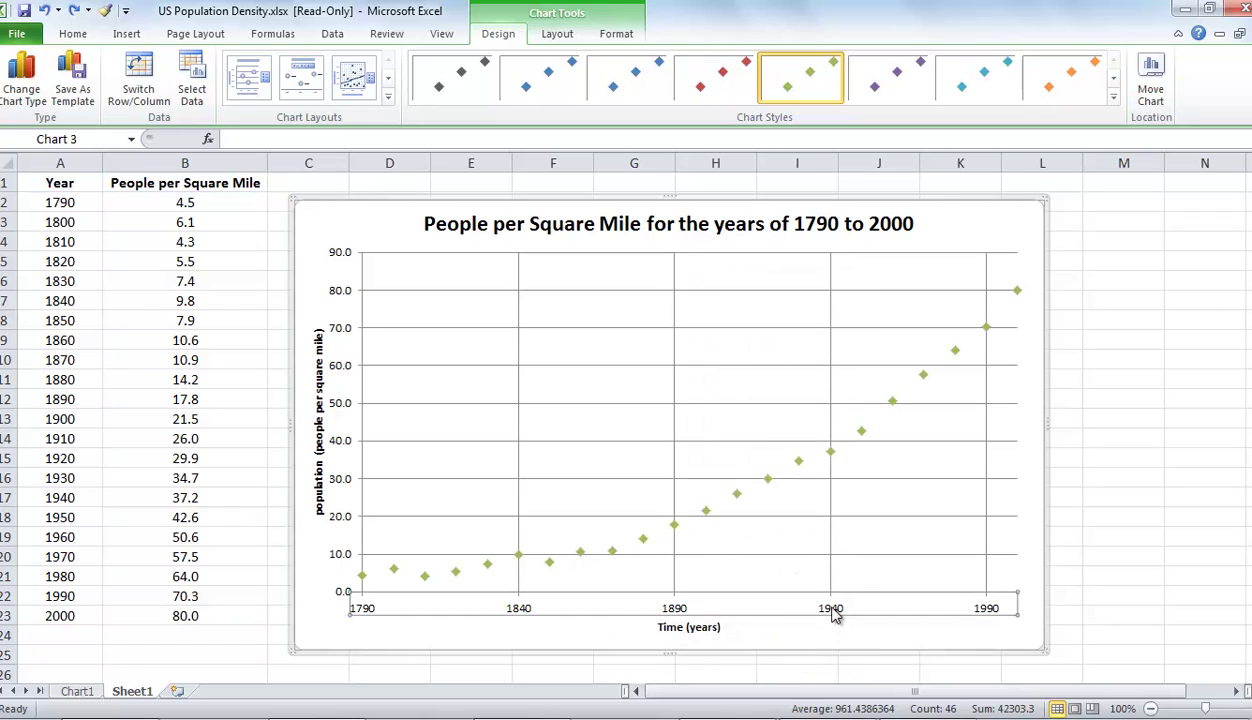
right_click(833, 614)
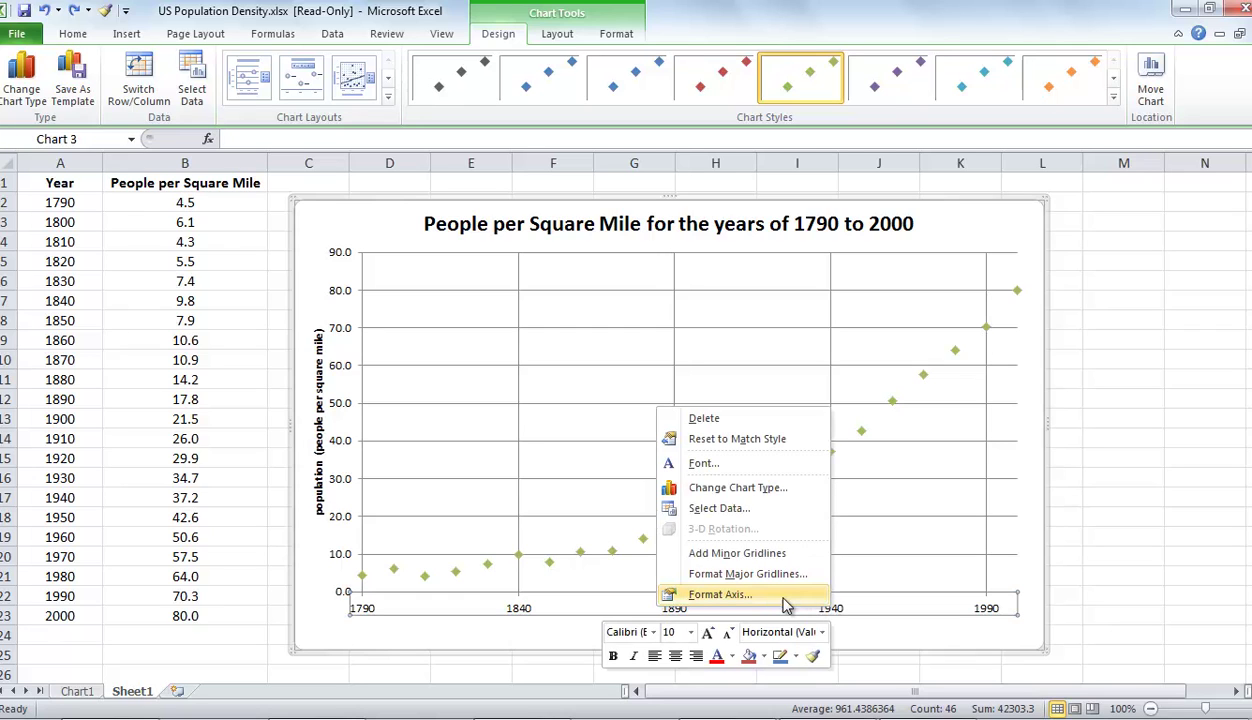
left_click(720, 594)
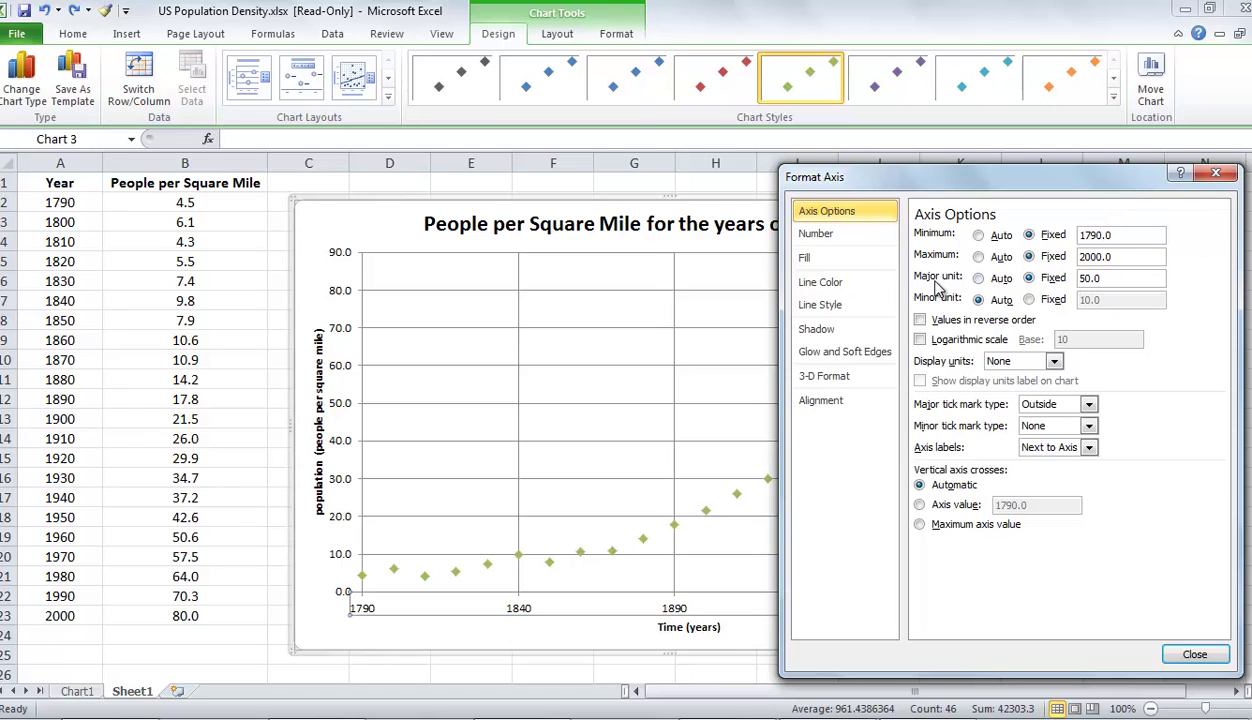
left_click(979, 279)
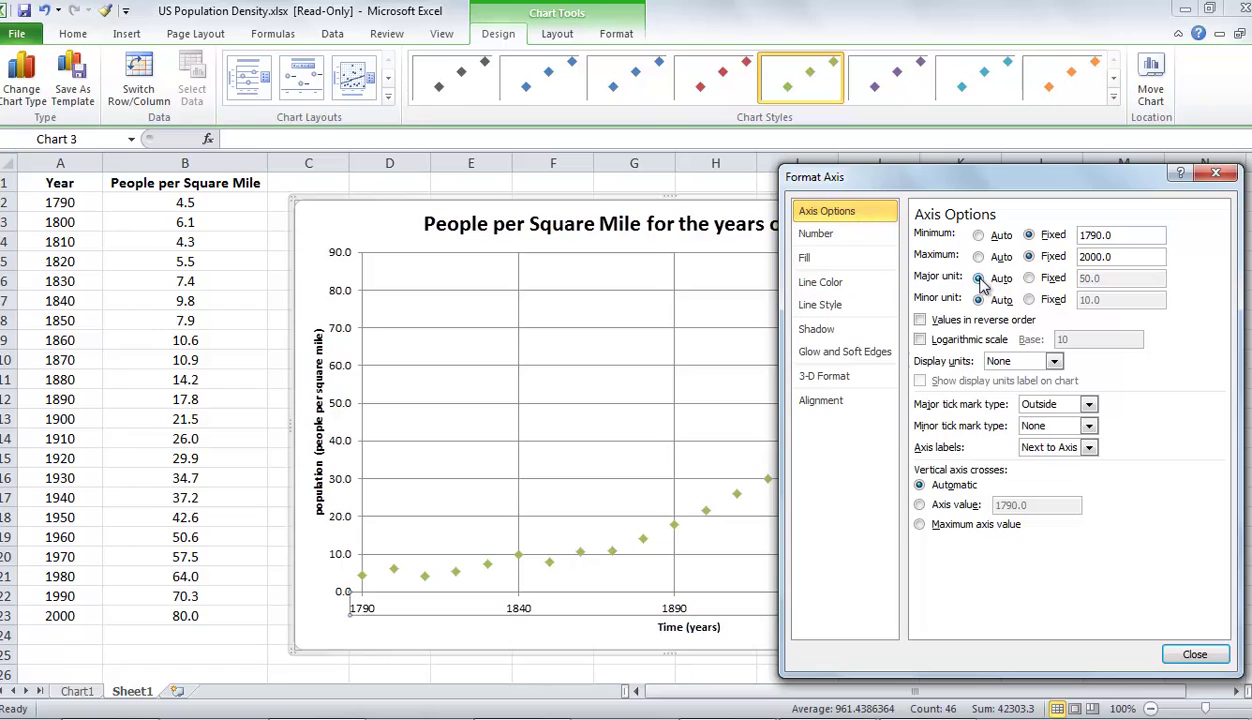
left_click(1029, 278)
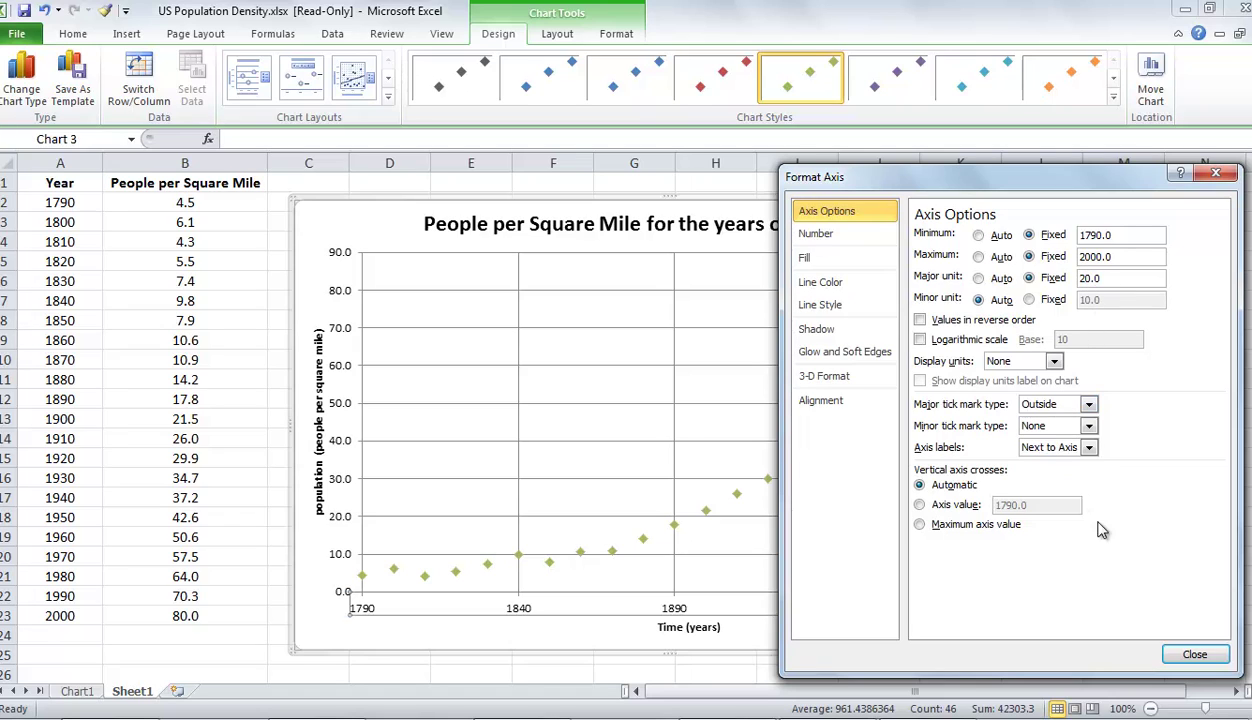
left_click(1194, 655)
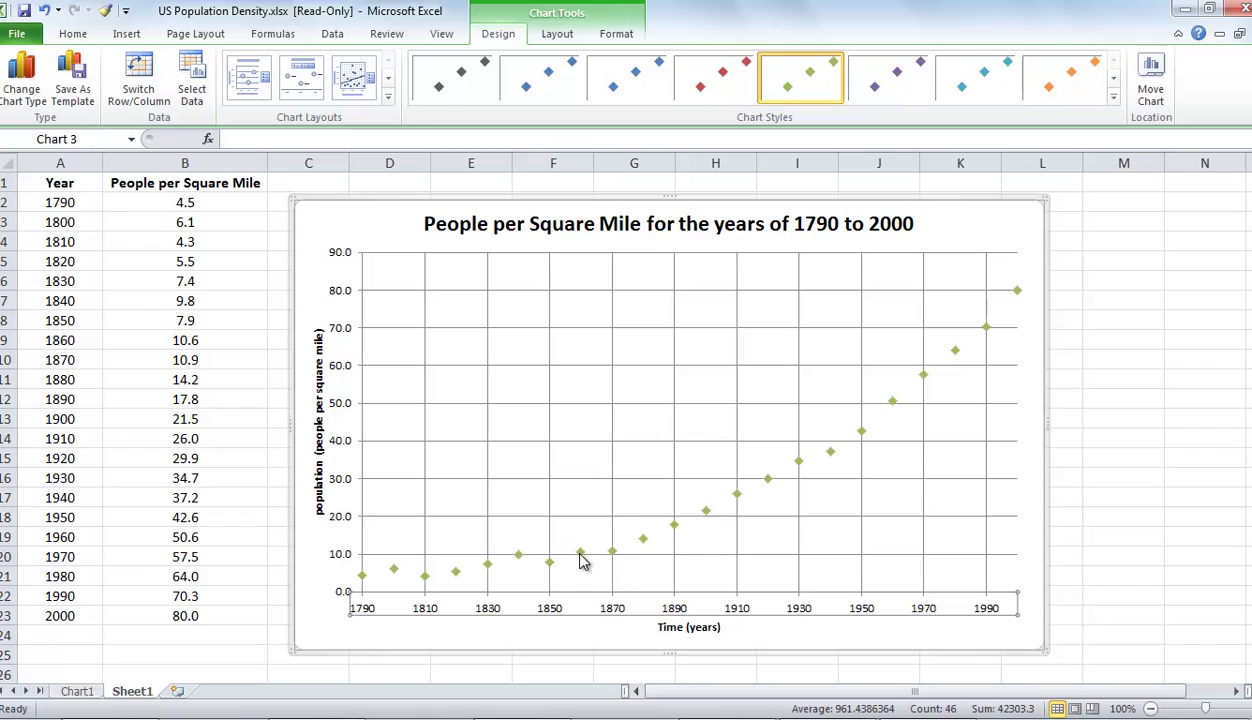
- Add an Exponential Trendline to the population density data points
mouse_move(580, 553)
left_click(568, 36)
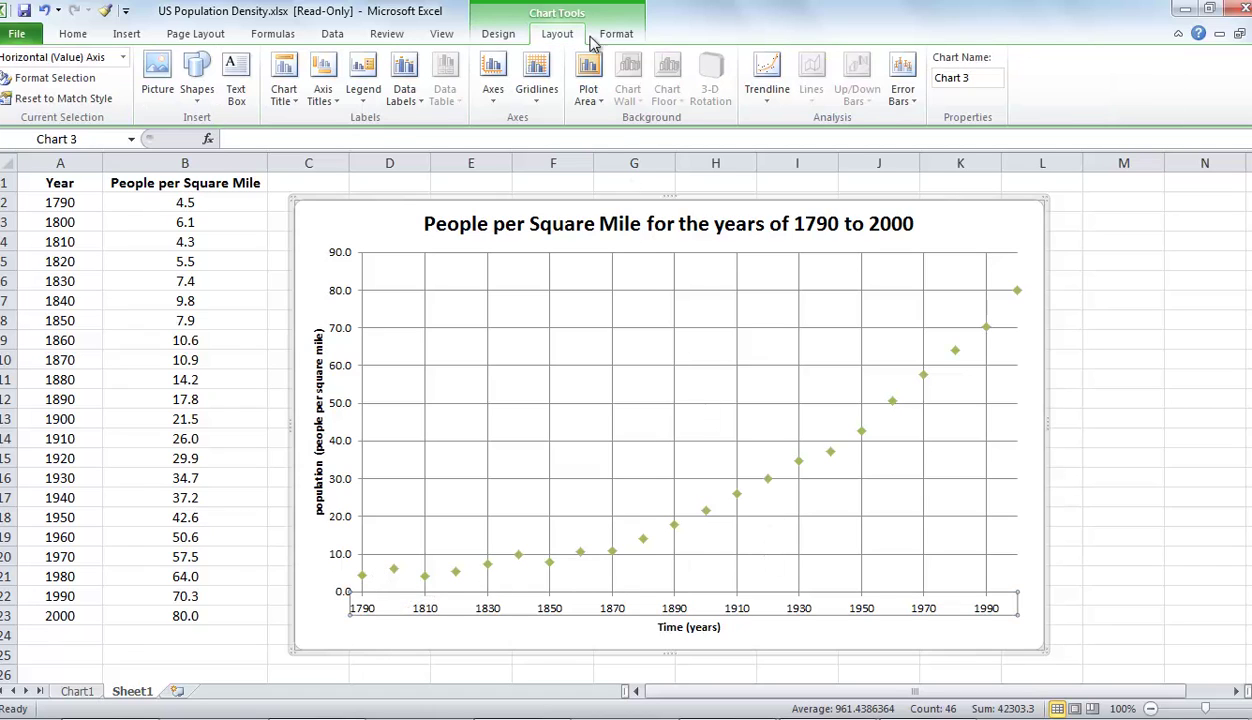
left_click(768, 105)
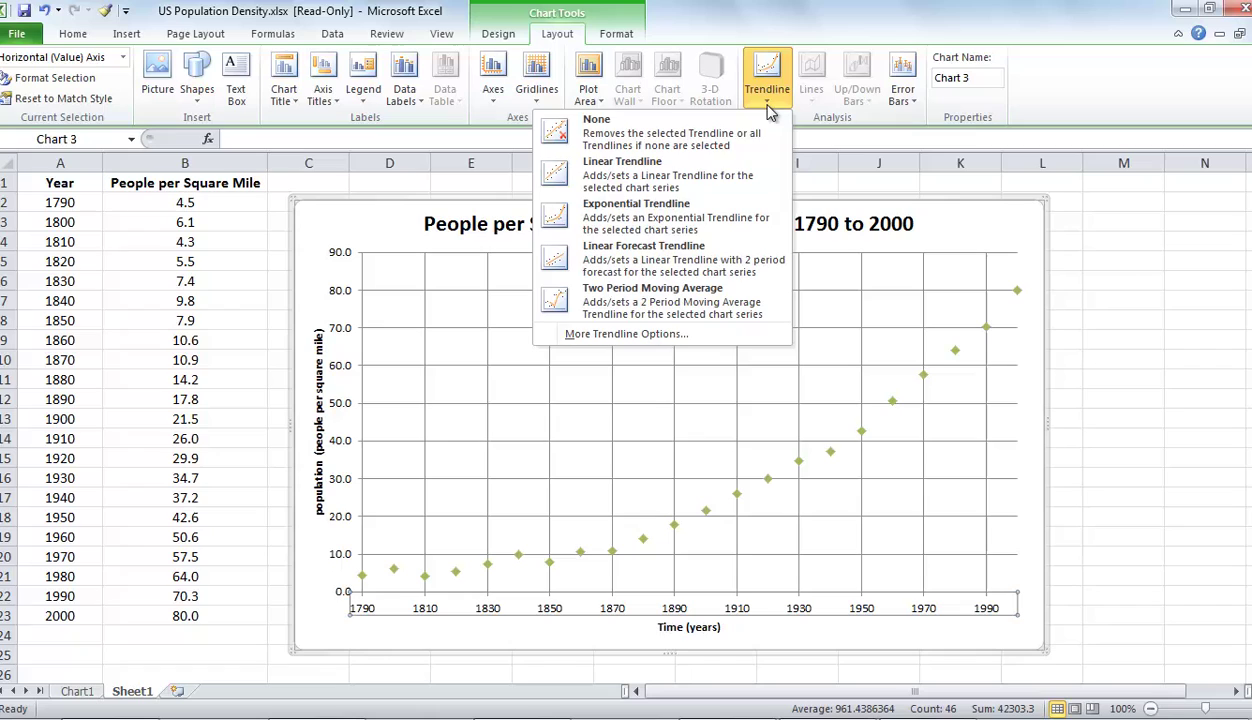
left_click(611, 221)
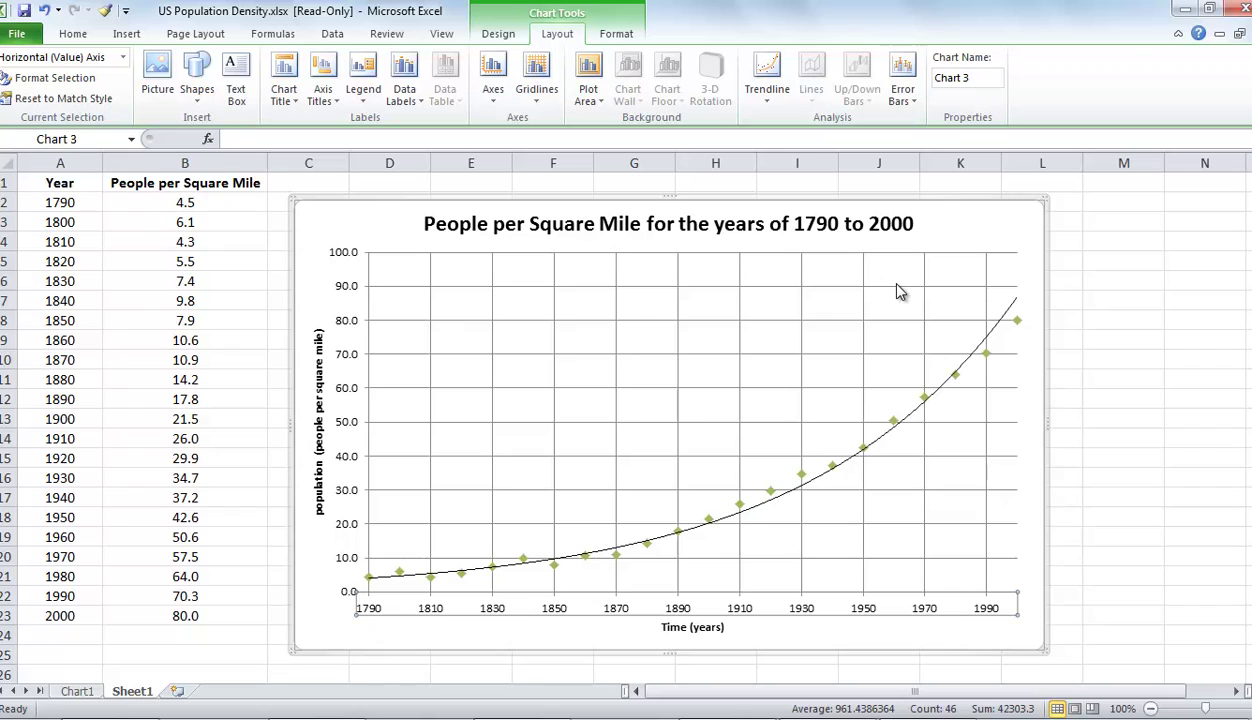
left_click(1040, 648)
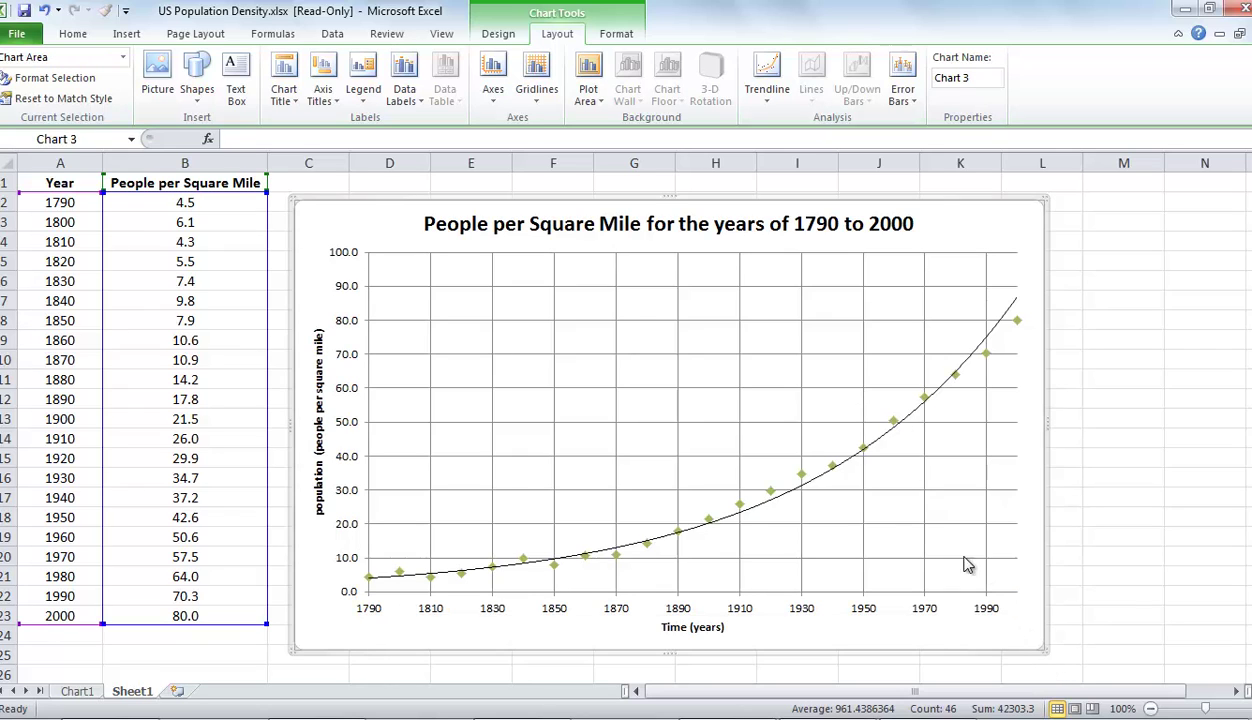
- Save the read-only workbook to the desktop as "Copy of US Population Density.xlsx"
left_click(25, 12)
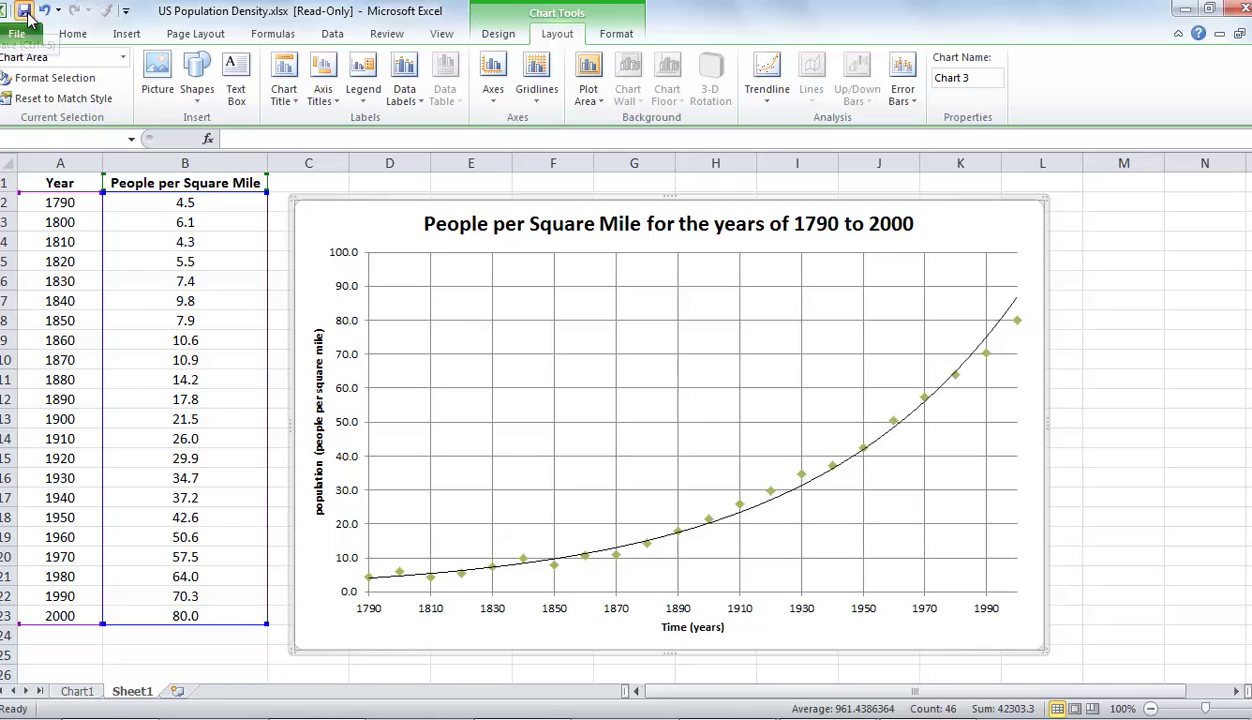
left_click(634, 417)
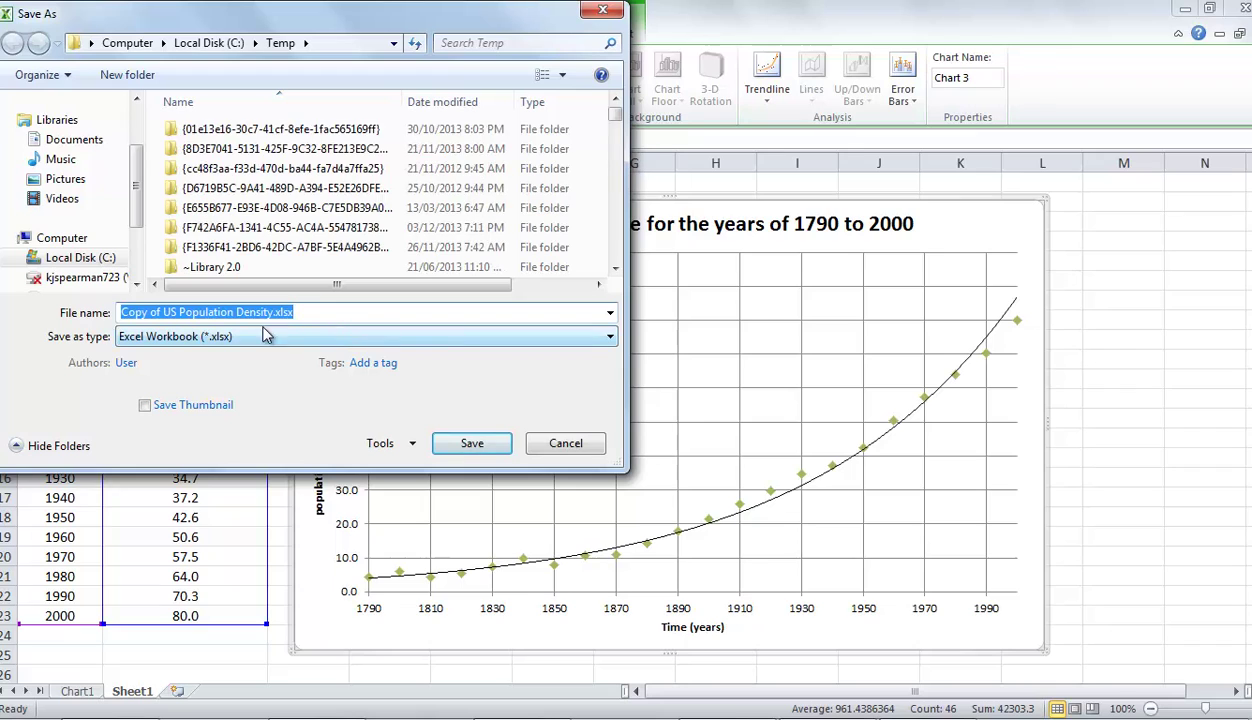
left_click(394, 43)
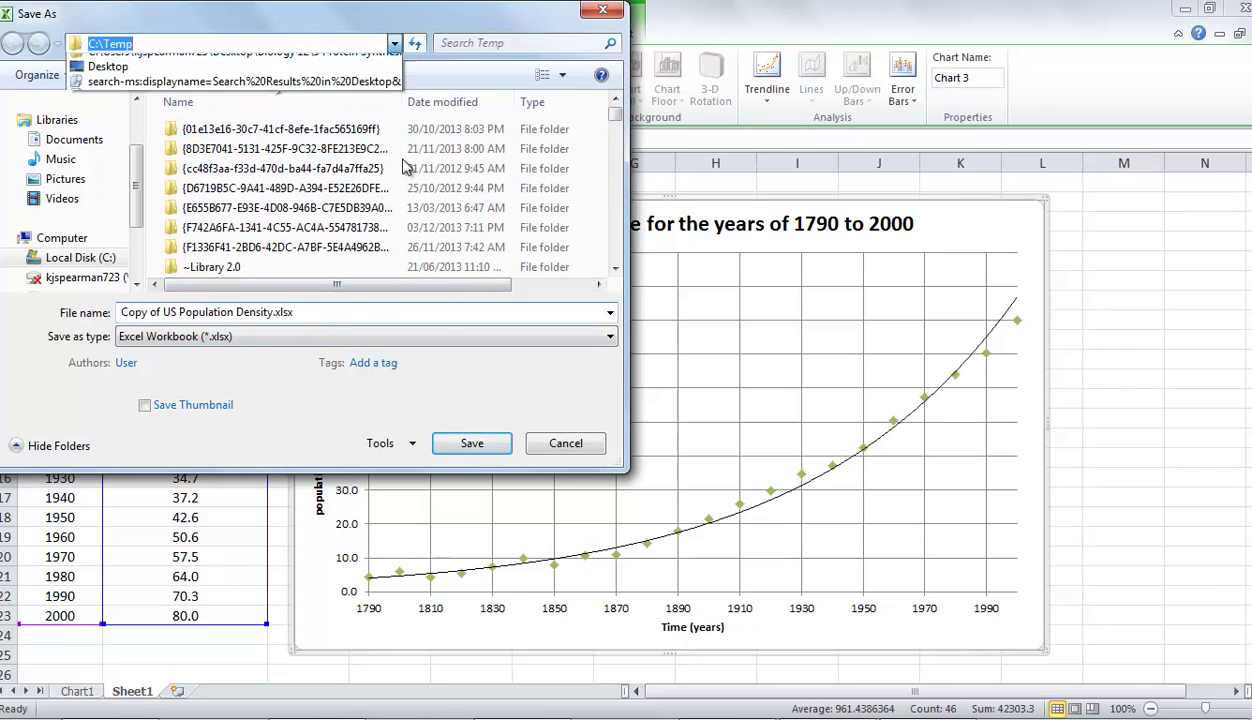
left_click(224, 61)
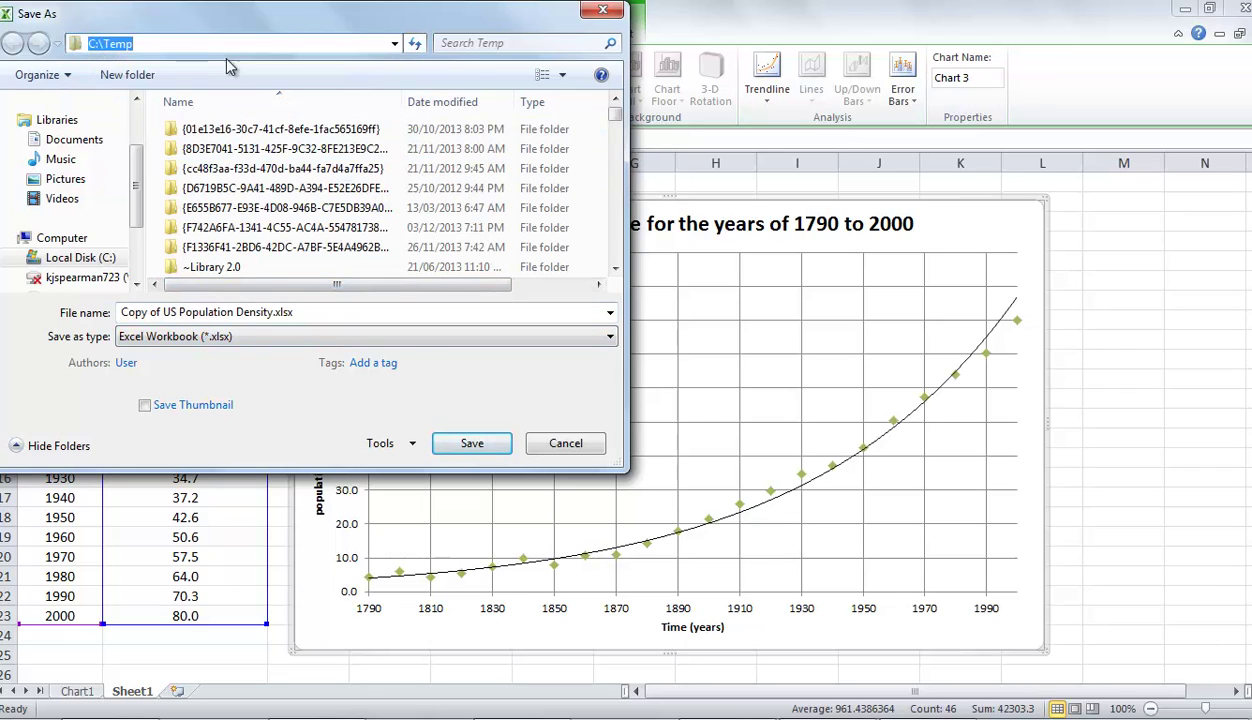
left_click(394, 43)
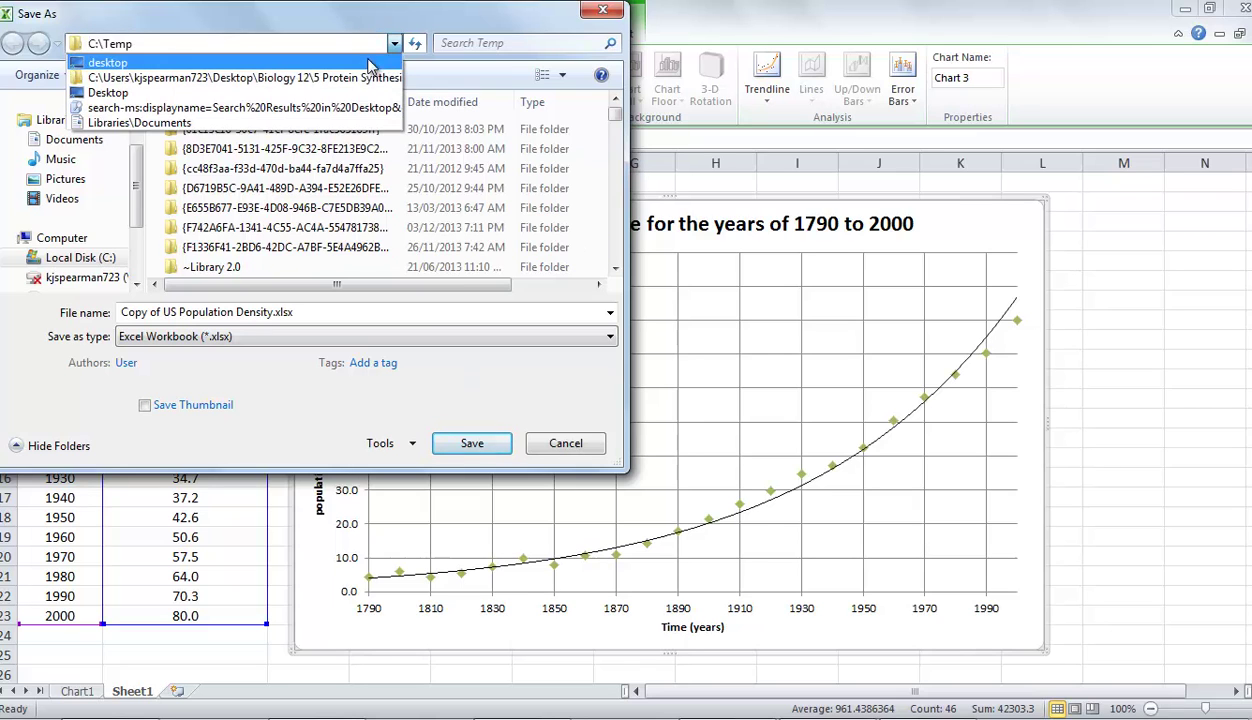
left_click(364, 66)
left_click(472, 443)
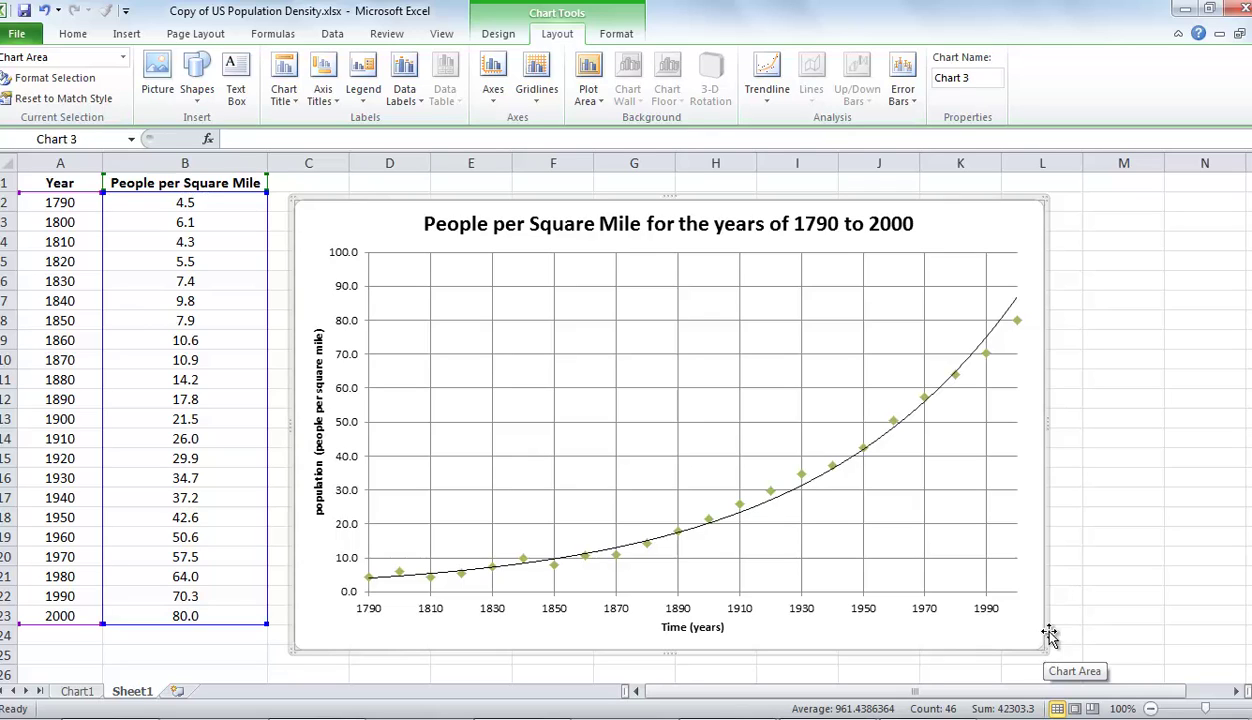
- Copy the whole chart and paste it into the Word lab document above the graph rubric table
right_click(1049, 630)
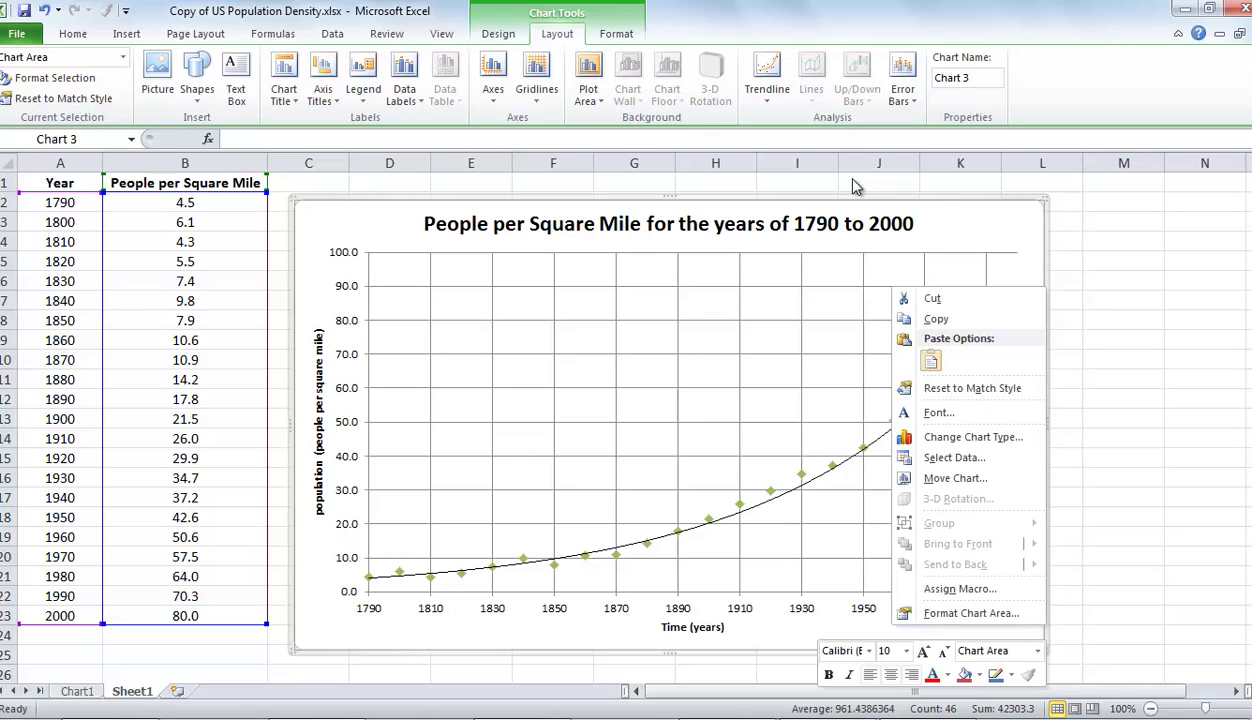
left_click(938, 319)
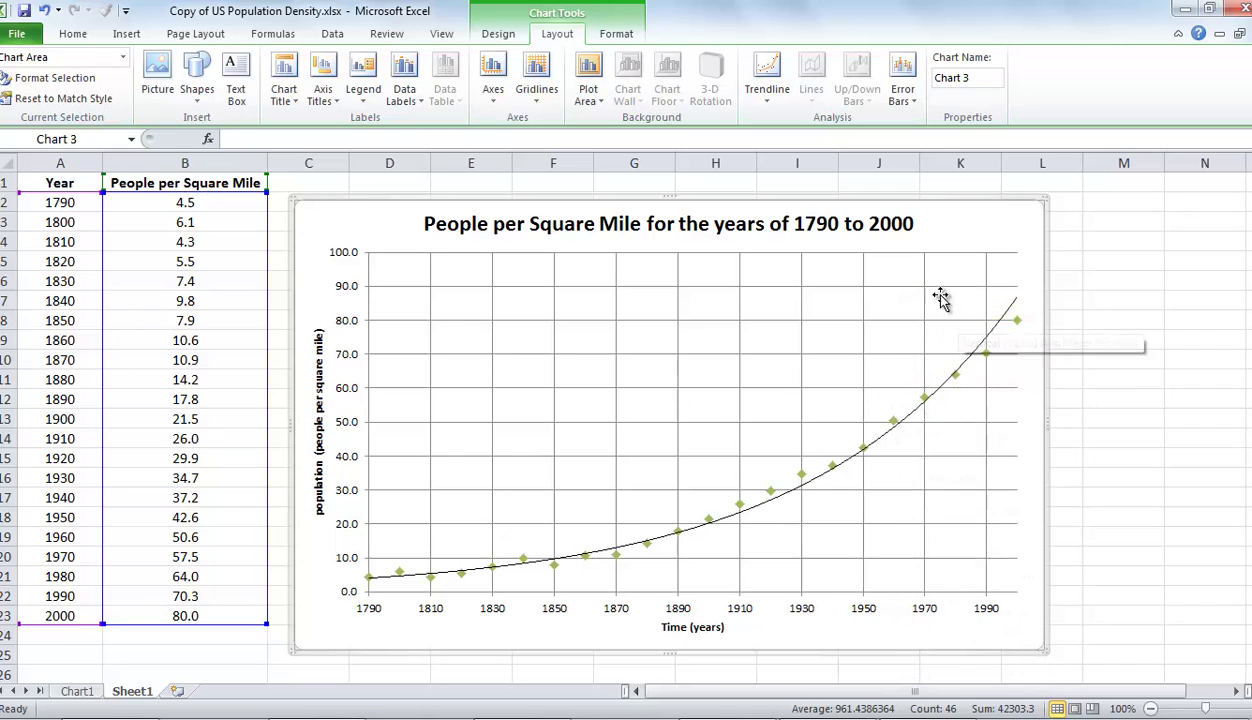
mouse_move(499, 706)
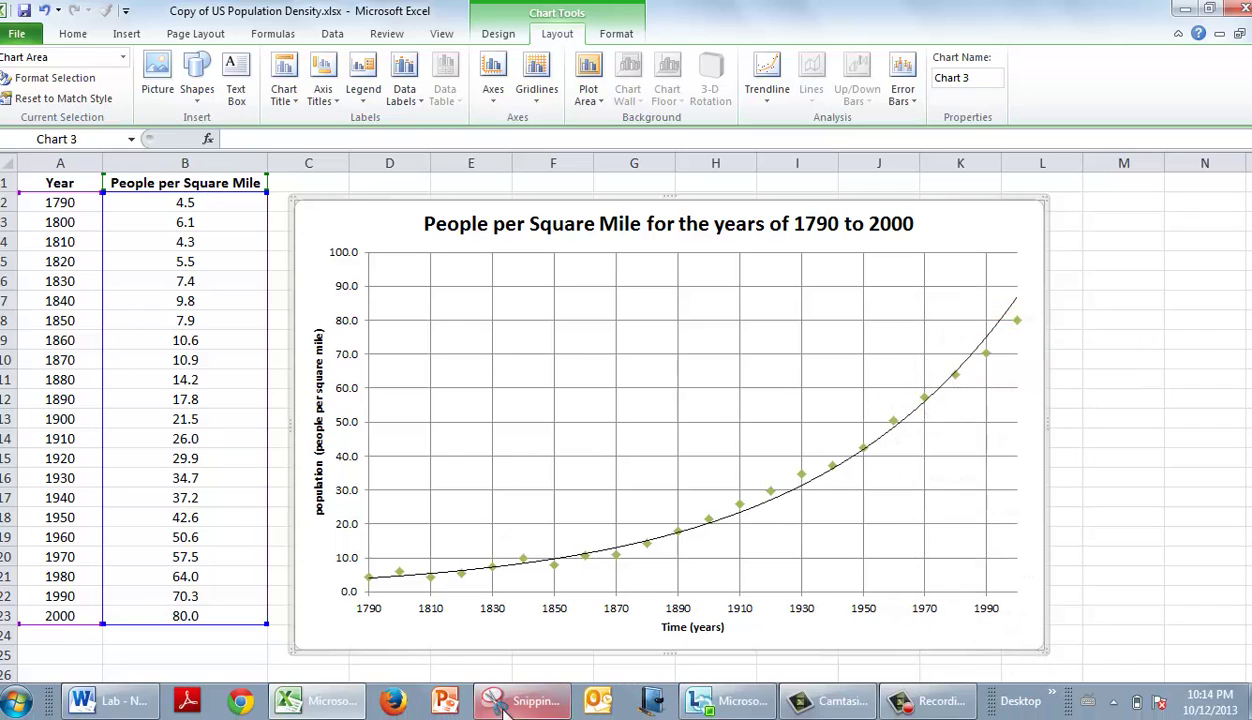
left_click(122, 697)
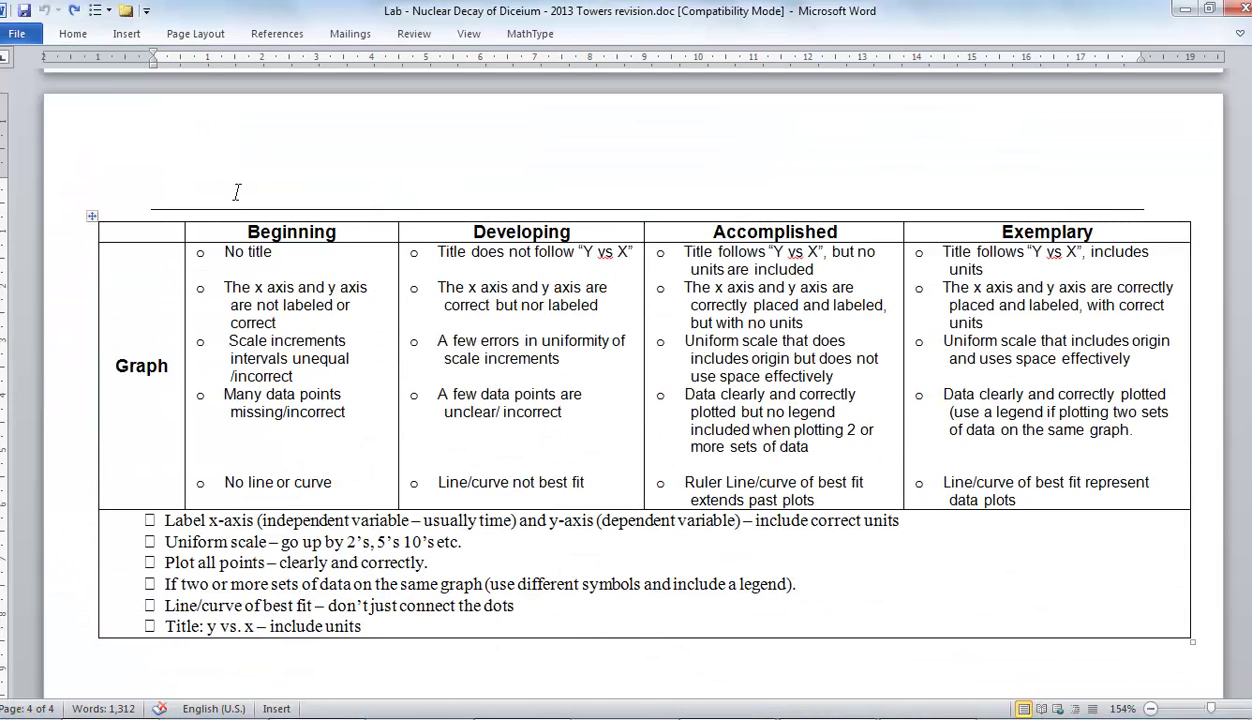
key("ctrl+v")
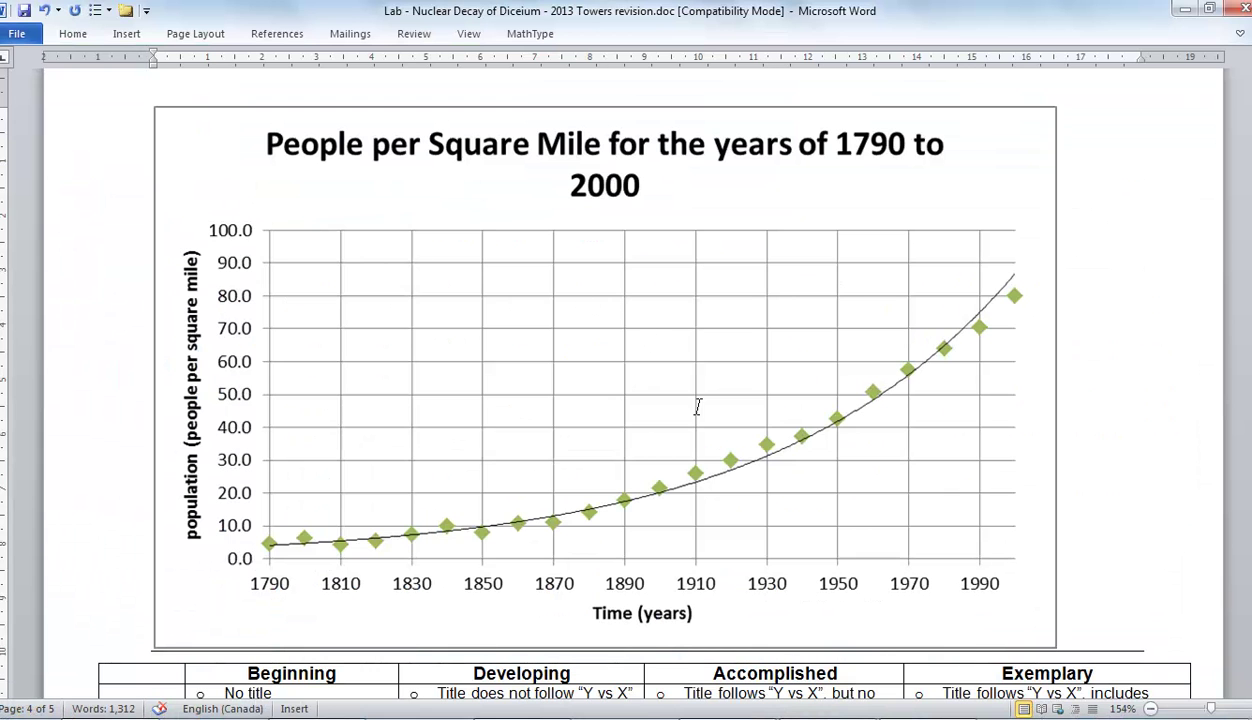